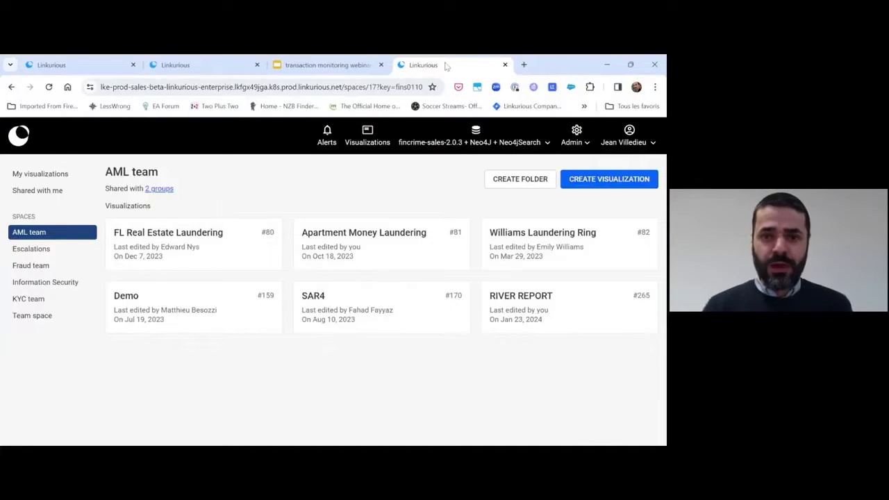
# - Switch the browser to full screen and open the list of alert cases
pyautogui.press('F11')
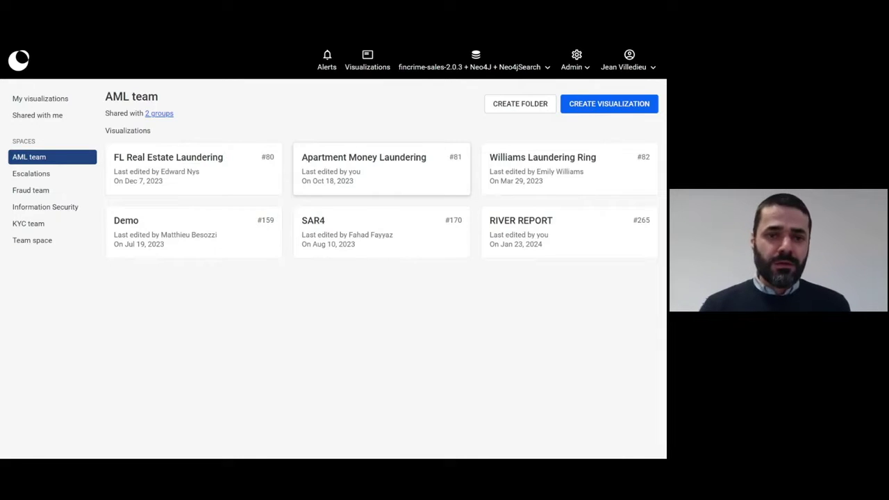
pyautogui.click(326, 68)
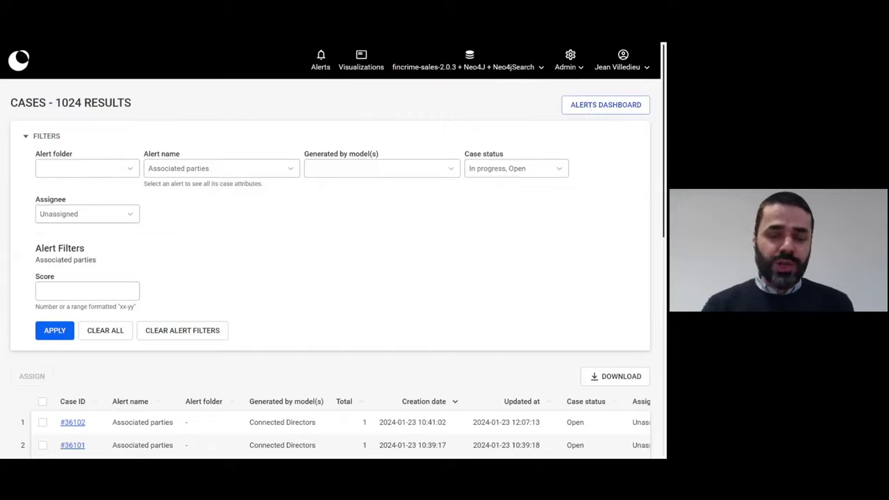
# - From the Alerts Dashboard, edit the Associated parties alert and open its Same officers model query
pyautogui.click(590, 110)
pyautogui.click(437, 147)
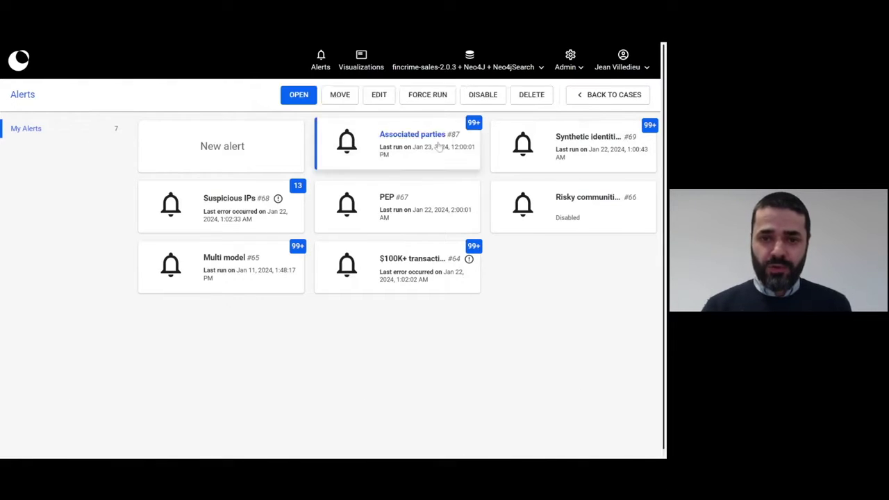
pyautogui.click(379, 96)
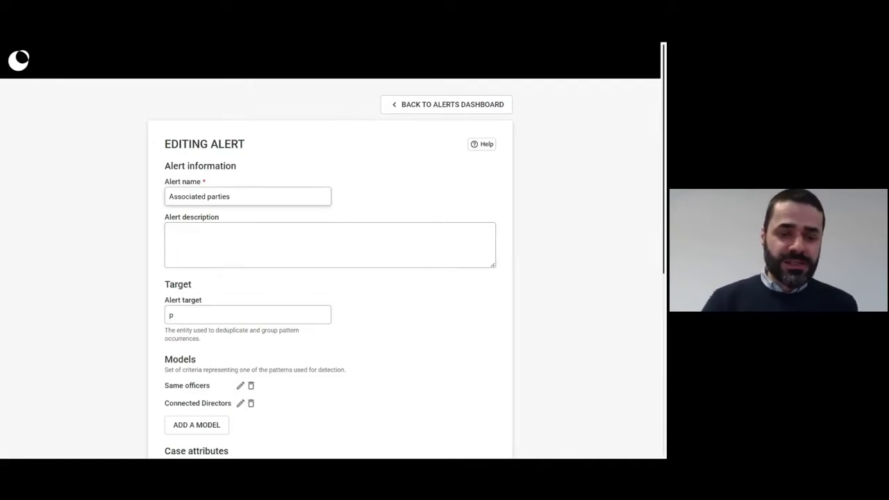
pyautogui.scroll(-1, 240, 316)
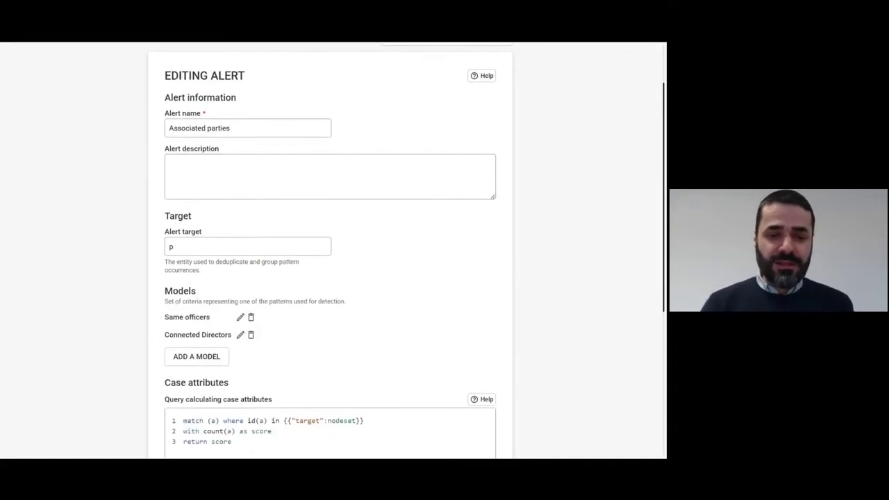
pyautogui.click(240, 317)
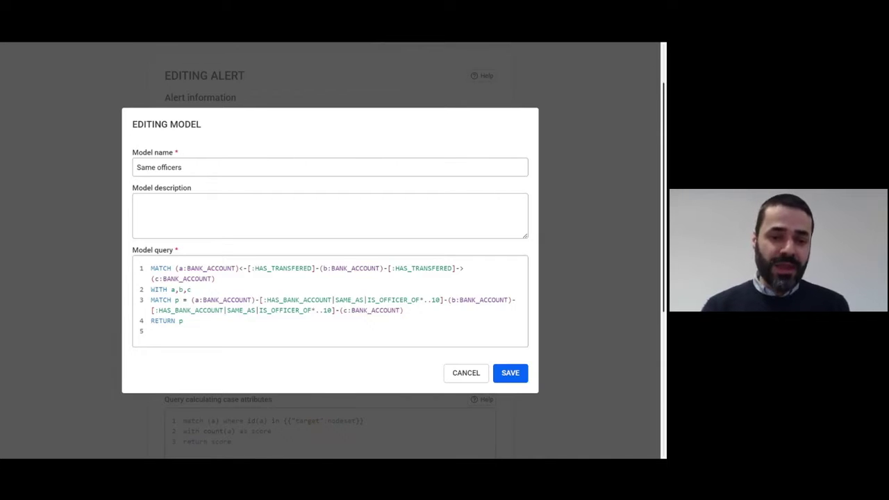
pyautogui.click(216, 279)
# - Highlight the first MATCH line and the line-3 MATCH clause, then cancel the editor unchanged
pyautogui.moveTo(215, 278); pyautogui.dragTo(150, 268)
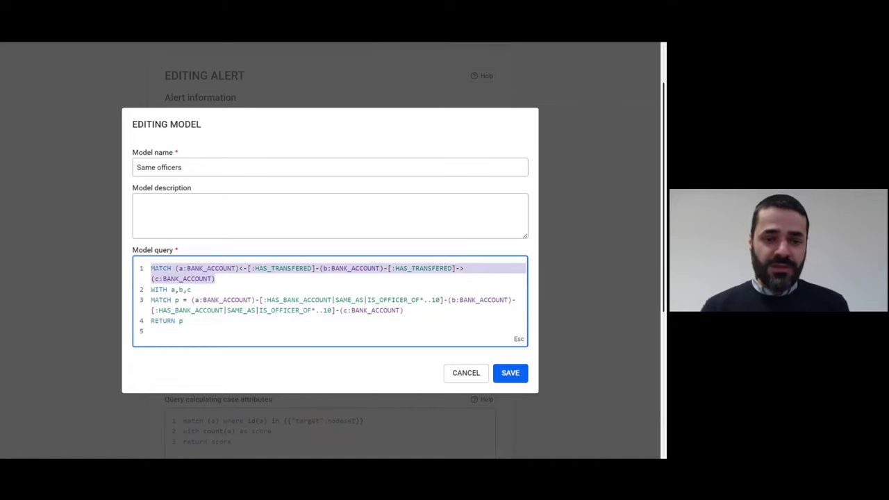
pyautogui.click(152, 300)
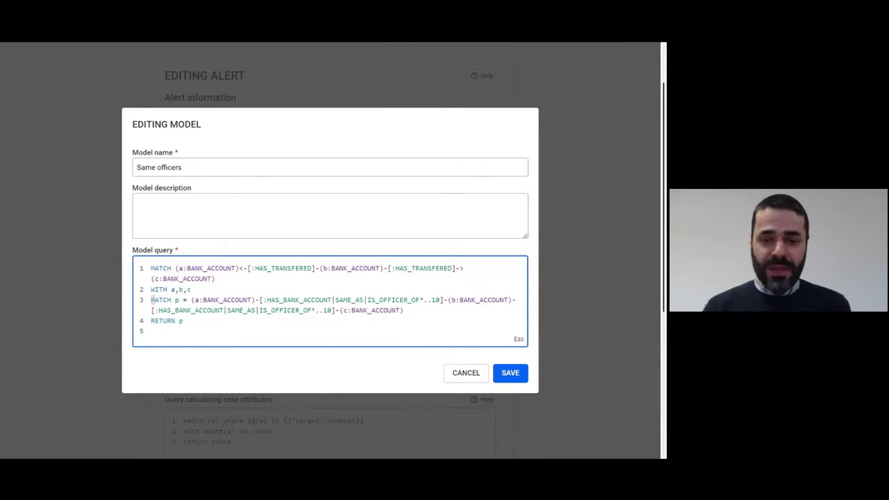
pyautogui.moveTo(151, 300); pyautogui.dragTo(403, 311)
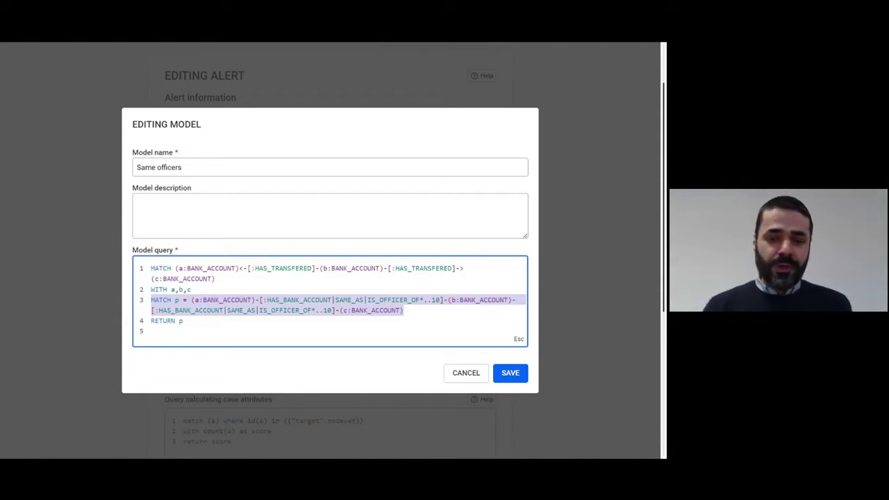
pyautogui.click(349, 300)
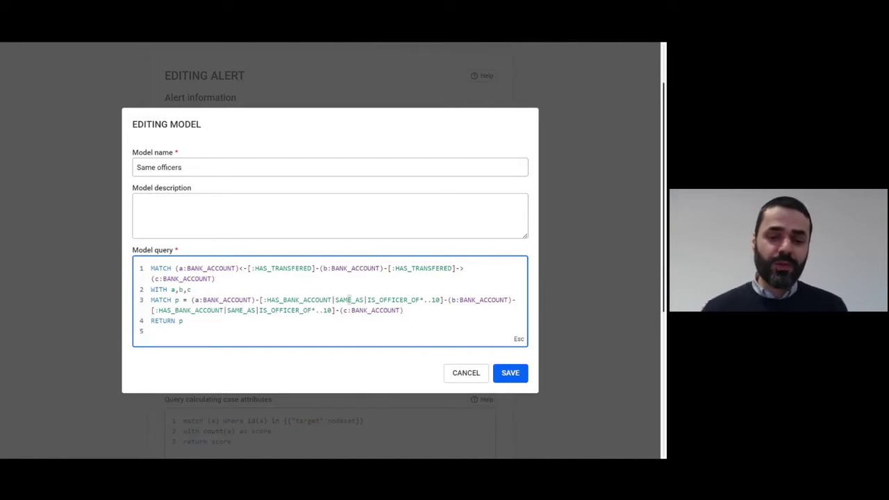
pyautogui.click(466, 373)
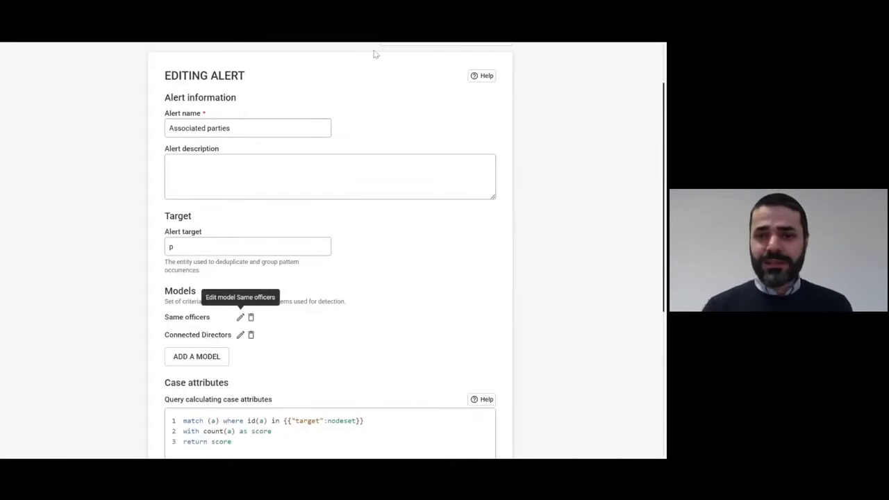
# - Return to the alert cases list with the filters panel collapsed
pyautogui.scroll(1, 375, 56)
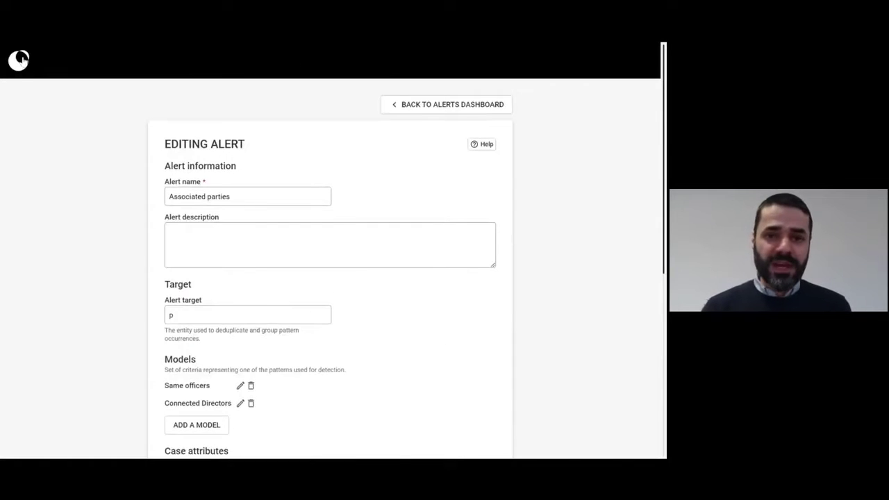
pyautogui.click(439, 106)
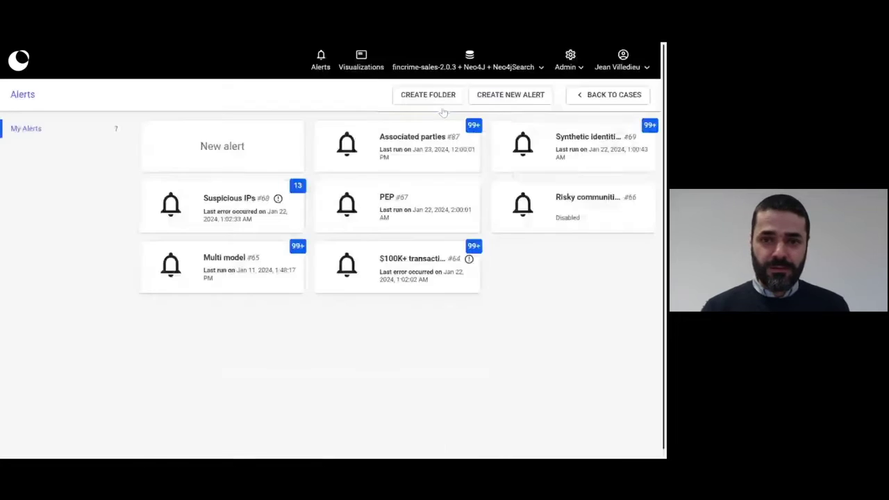
pyautogui.click(324, 63)
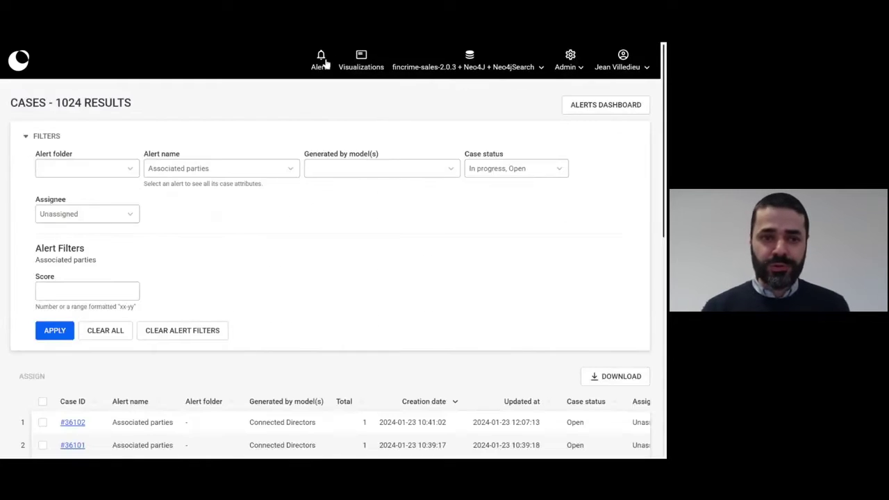
pyautogui.click(26, 138)
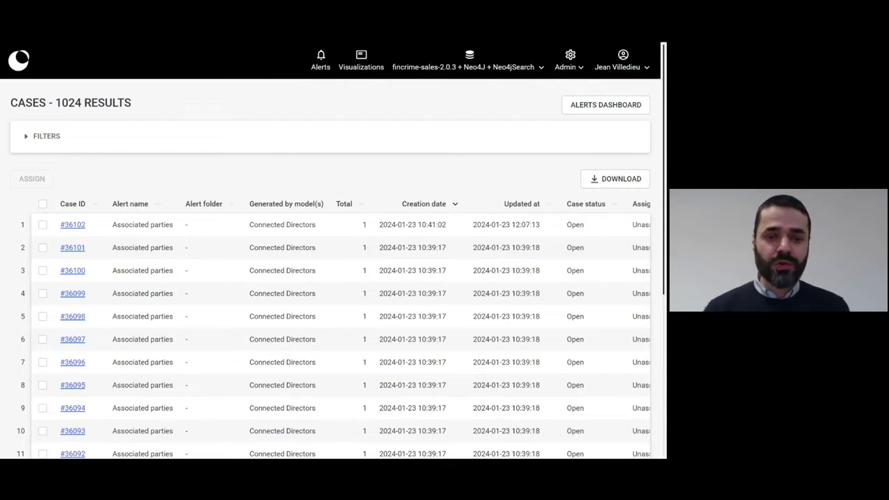
# - Open newest case #36102 as a graph, keeping its status Open
pyautogui.click(73, 230)
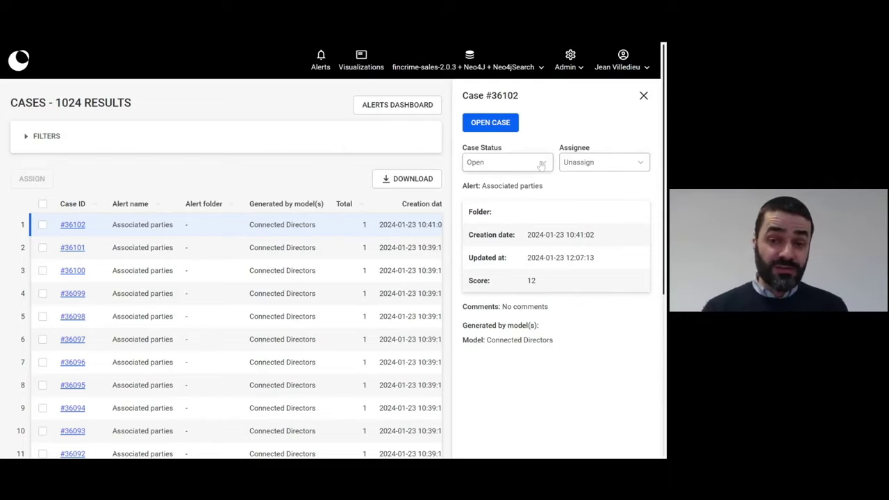
pyautogui.click(541, 166)
pyautogui.click(540, 165)
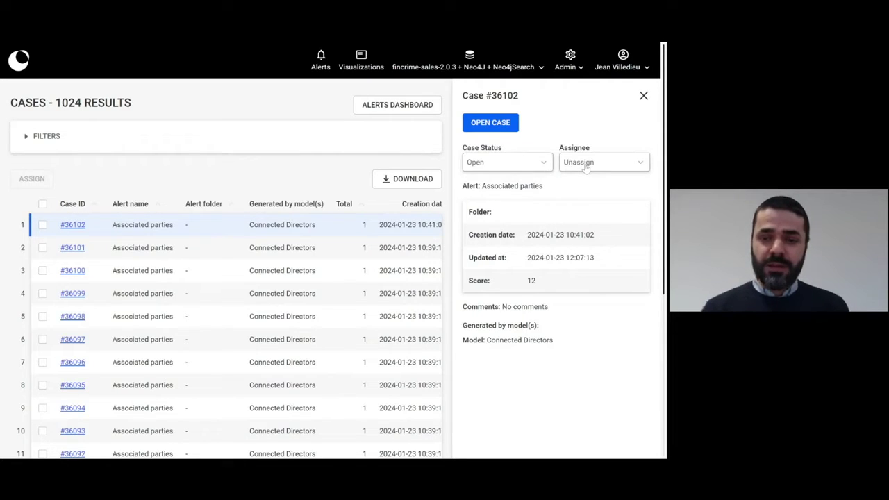
pyautogui.click(505, 124)
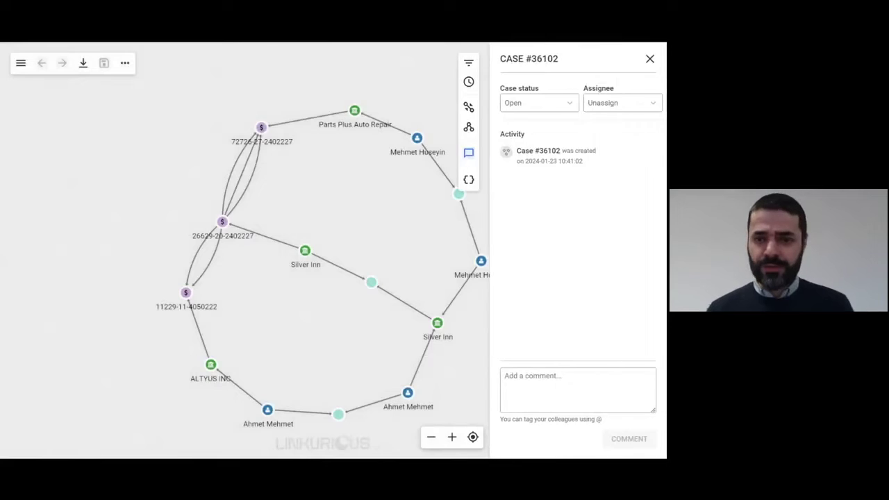
# - Close the case details, then inspect the account receiving from Silver Inn and a transfer
pyautogui.click(650, 59)
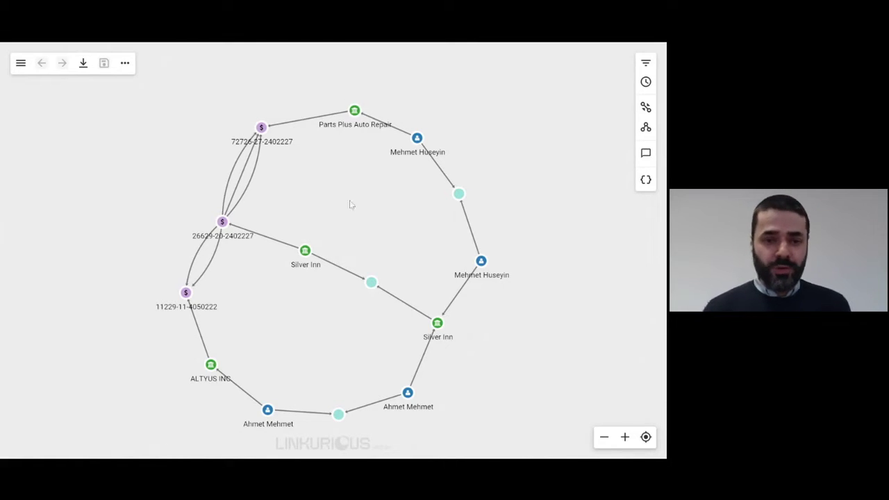
pyautogui.click(222, 222)
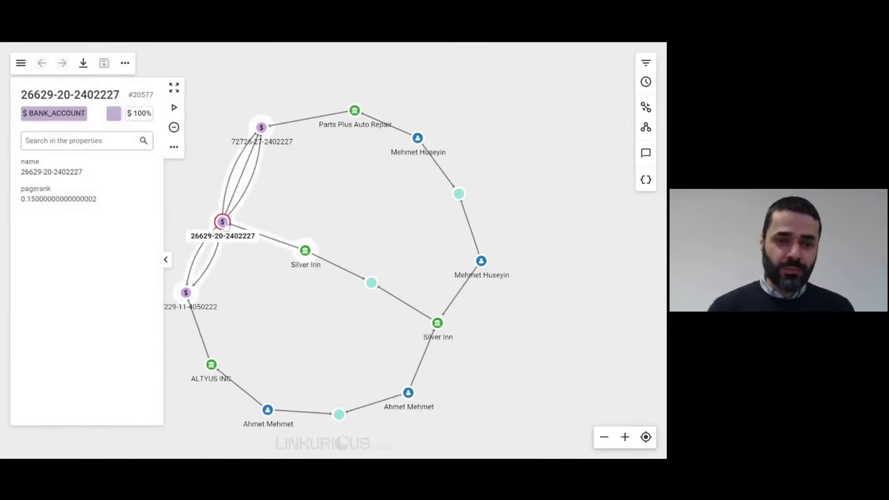
pyautogui.scroll(2, 224, 222)
pyautogui.moveTo(250, 302); pyautogui.dragTo(356, 285)
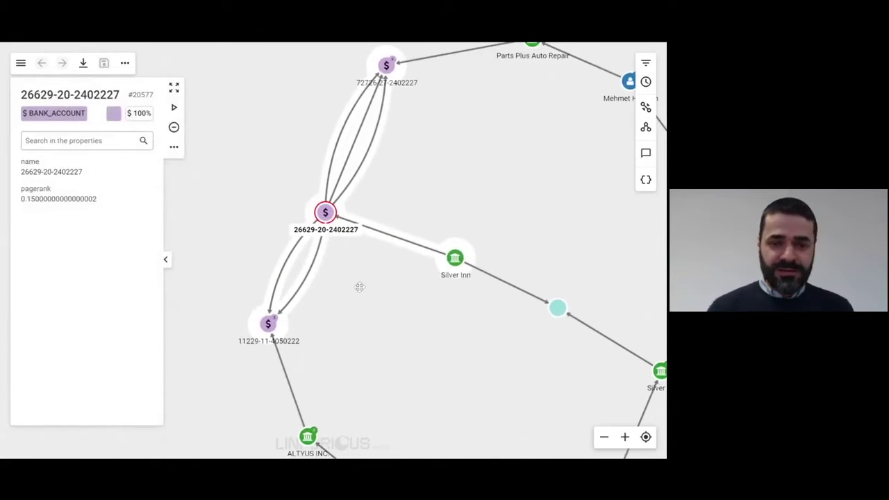
pyautogui.click(290, 262)
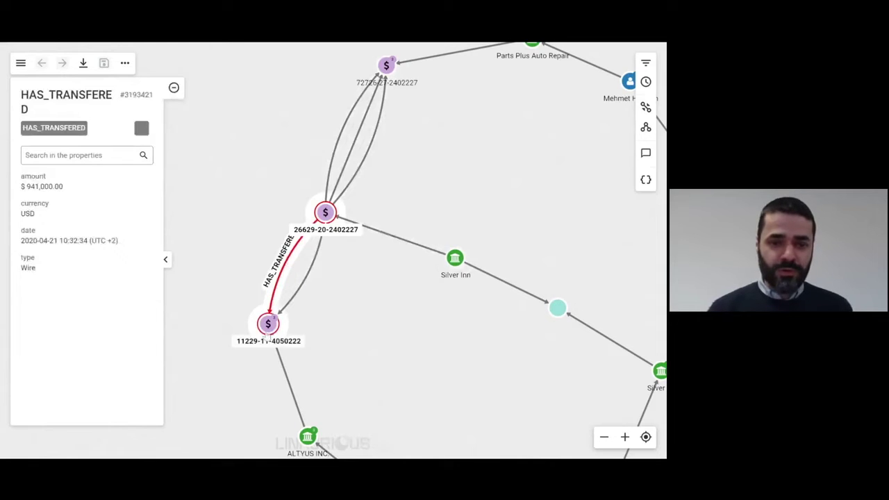
# - View the properties of the lower, top and central bank accounts
pyautogui.click(268, 332)
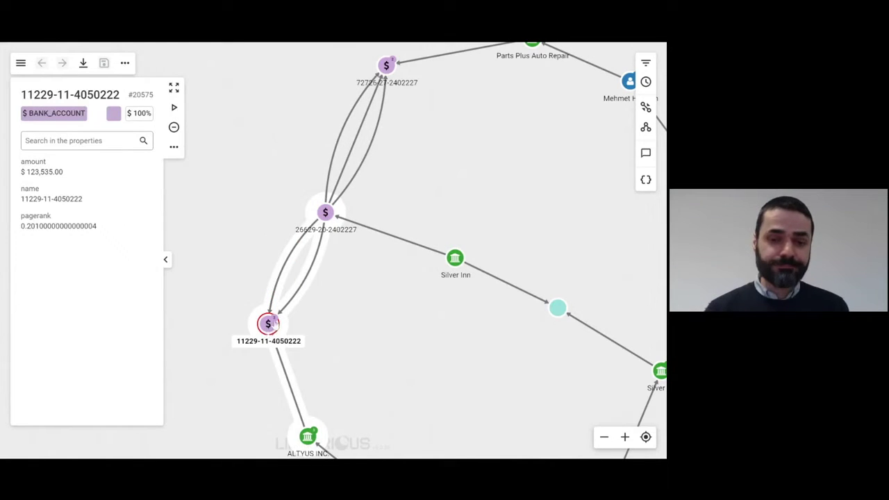
pyautogui.moveTo(450, 171); pyautogui.dragTo(410, 226)
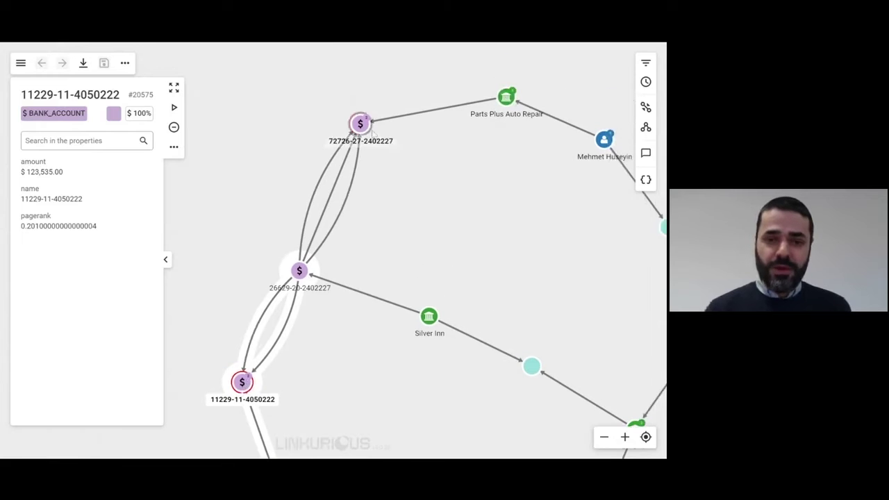
pyautogui.click(361, 126)
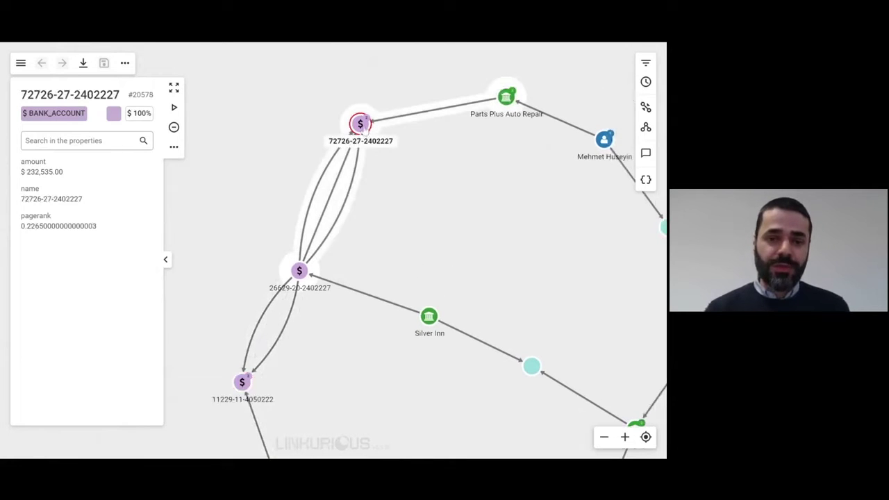
pyautogui.click(300, 271)
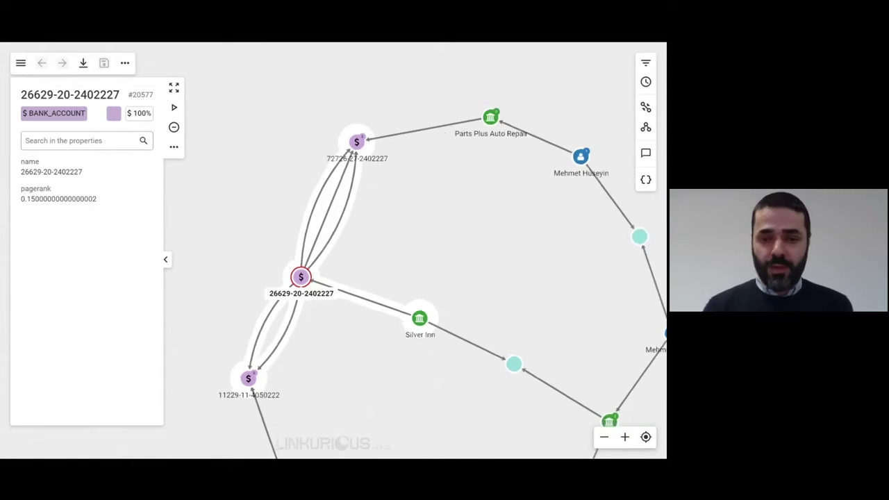
pyautogui.moveTo(399, 274); pyautogui.dragTo(350, 194)
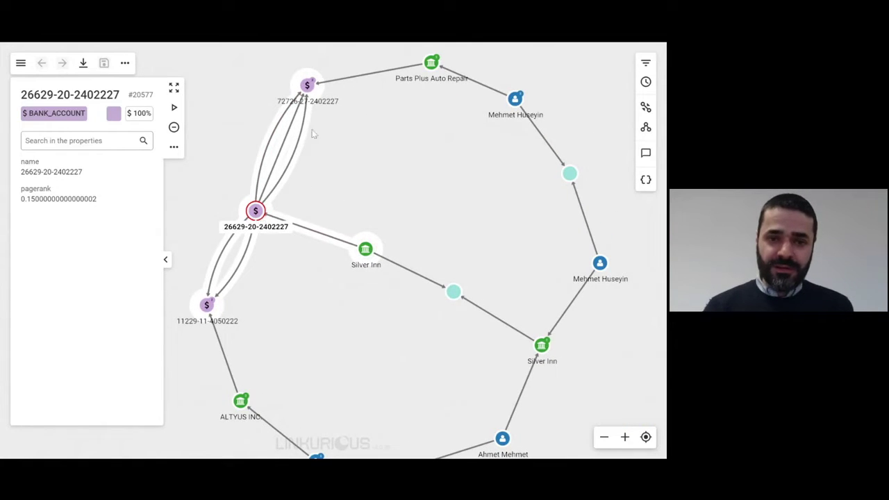
pyautogui.click(307, 85)
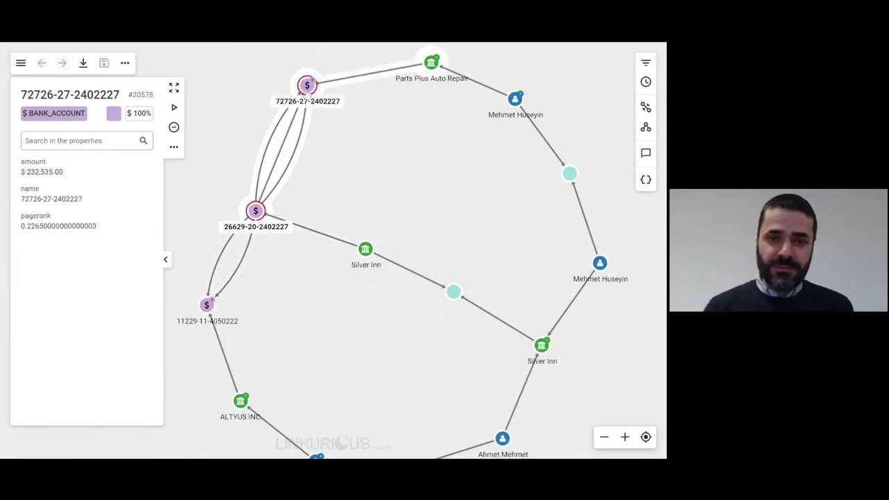
pyautogui.click(431, 64)
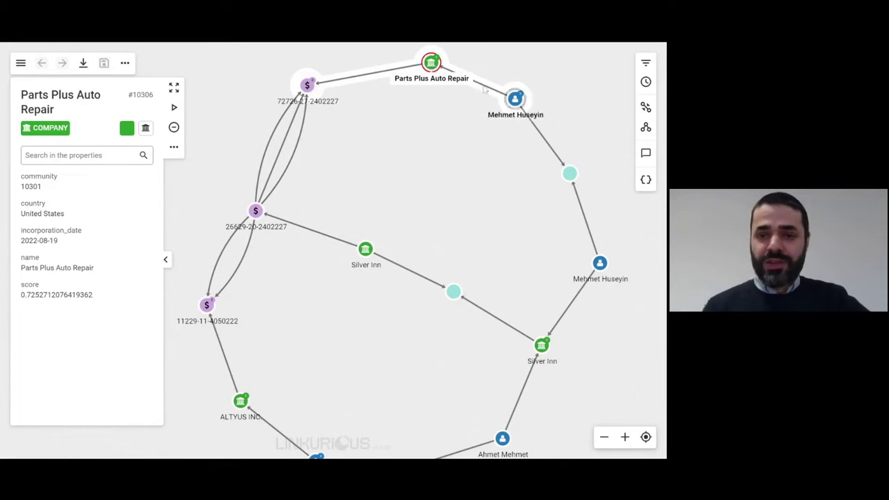
pyautogui.click(514, 98)
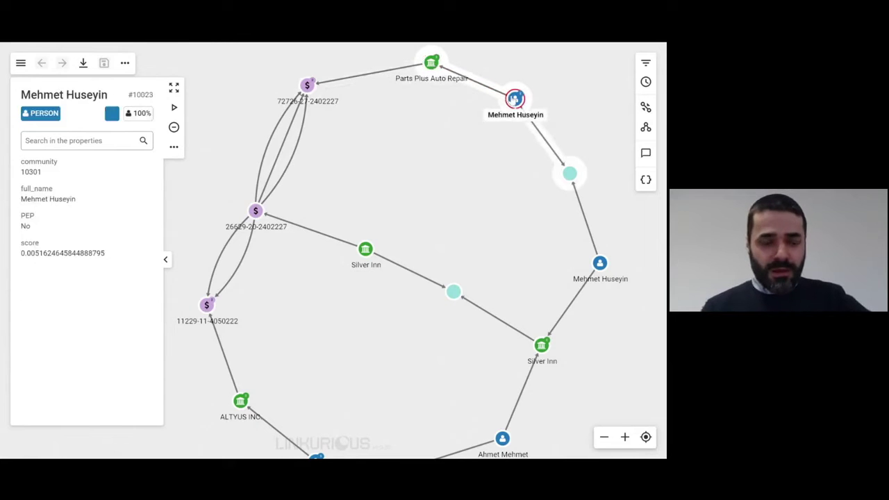
pyautogui.click(570, 174)
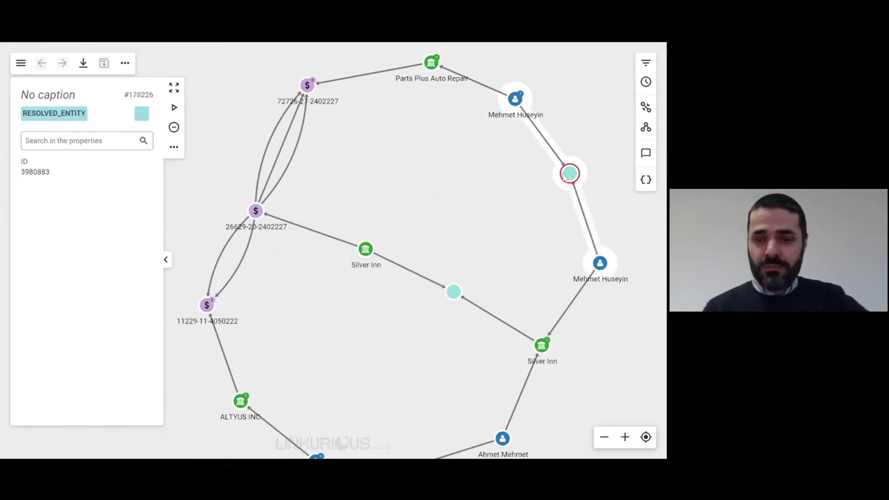
pyautogui.click(600, 264)
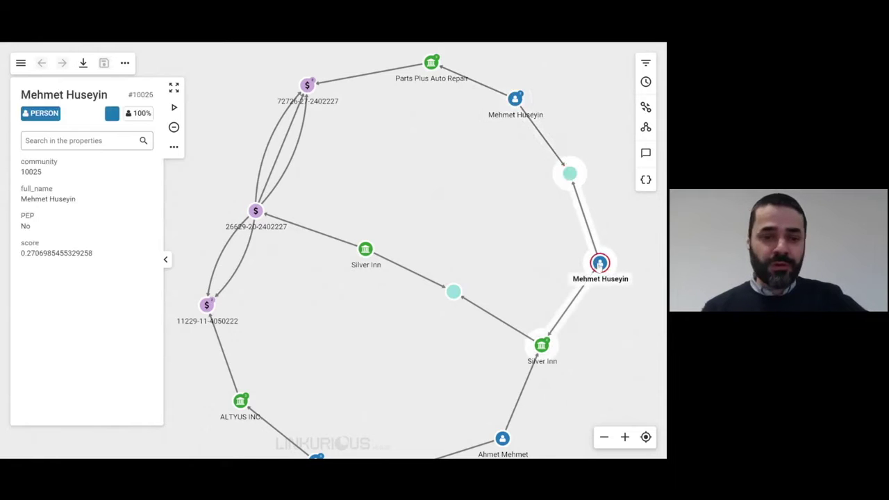
pyautogui.click(570, 174)
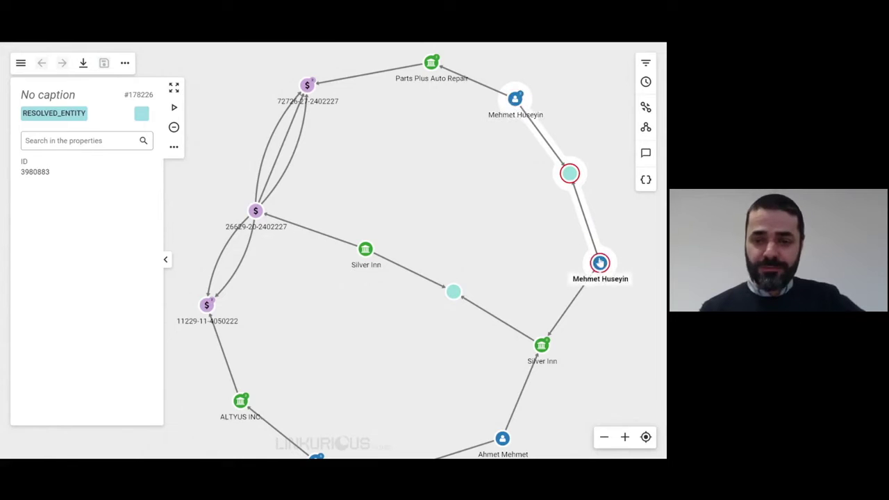
pyautogui.click(599, 262)
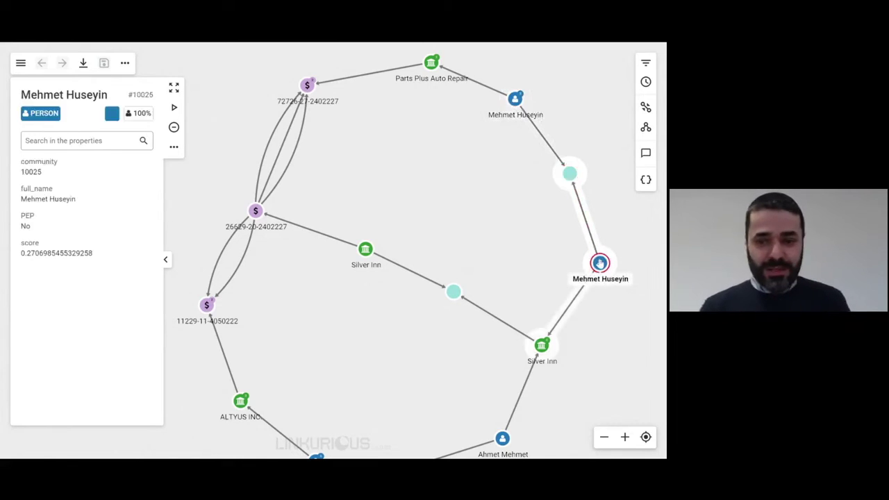
# - Review the Silver Inn company and both Ahmet Mehmet persons at the ring's bottom
pyautogui.click(541, 345)
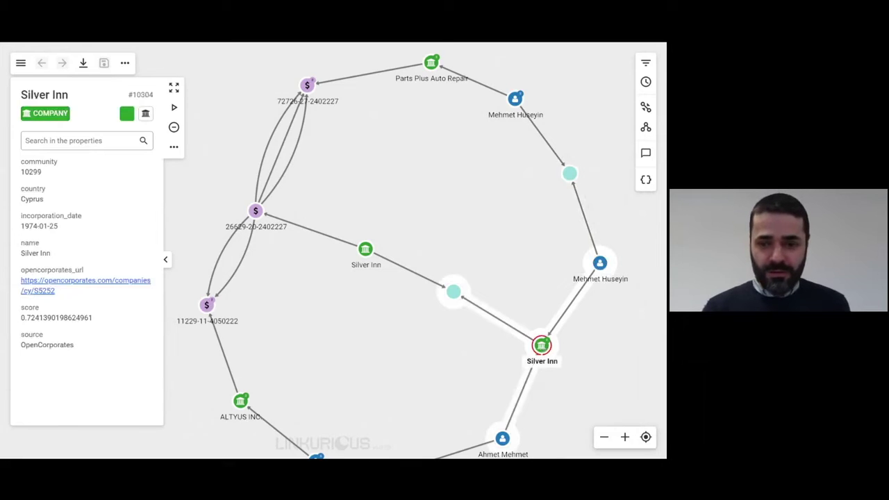
pyautogui.moveTo(570, 383); pyautogui.dragTo(584, 335)
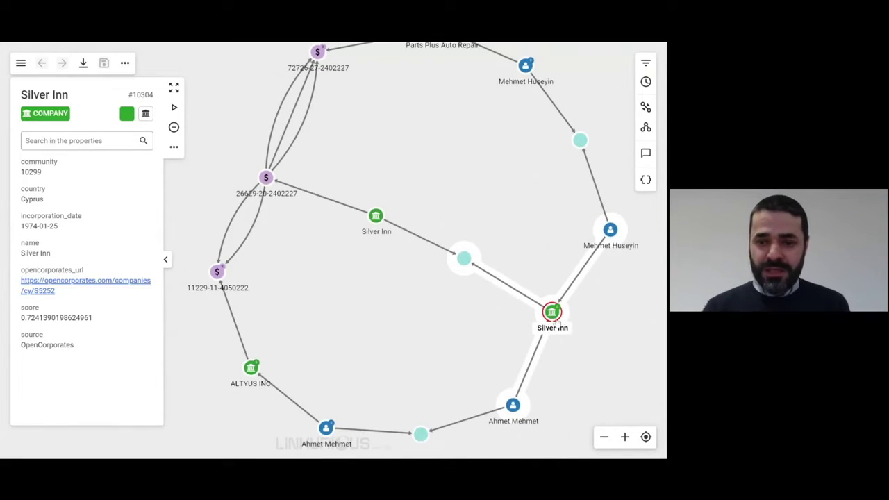
pyautogui.click(513, 405)
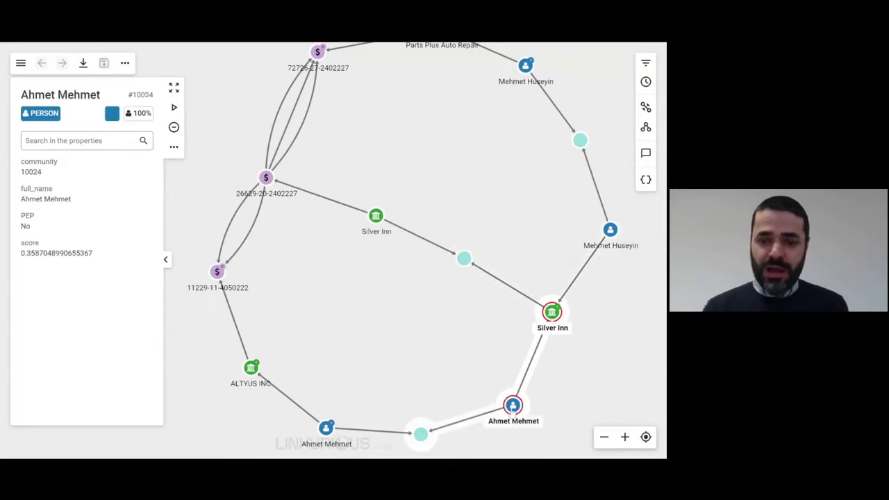
pyautogui.moveTo(455, 364); pyautogui.dragTo(491, 323)
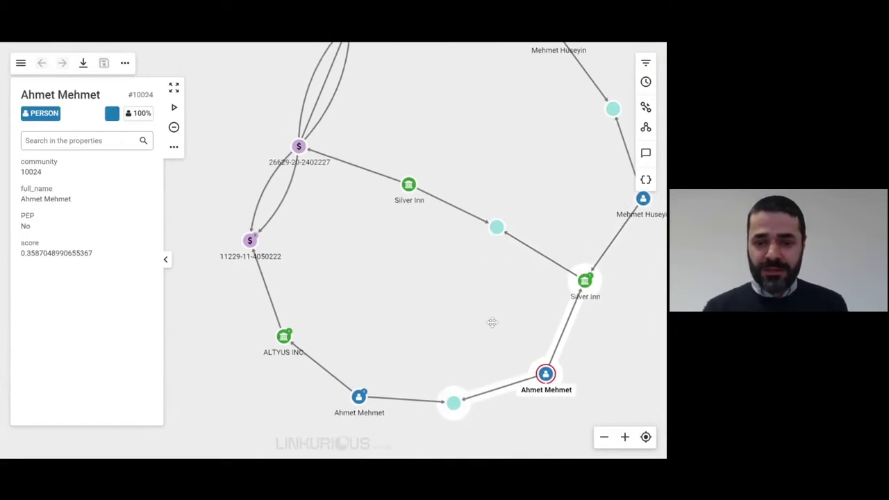
pyautogui.click(360, 397)
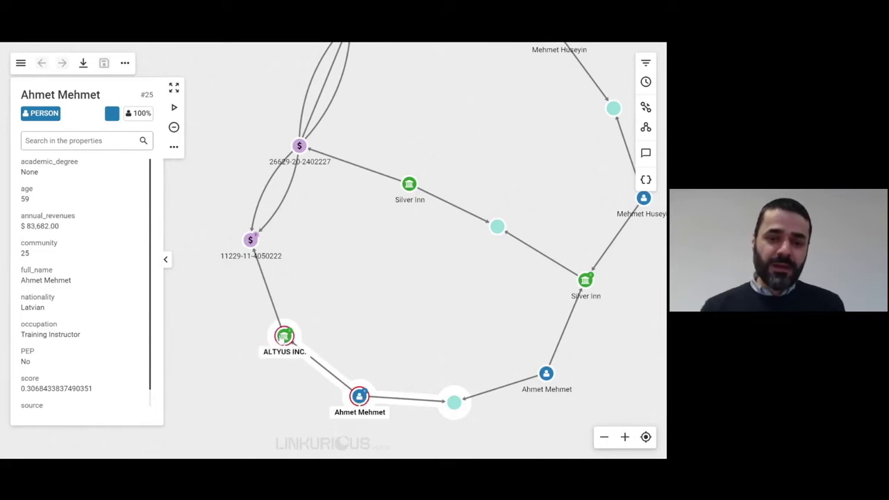
pyautogui.click(284, 336)
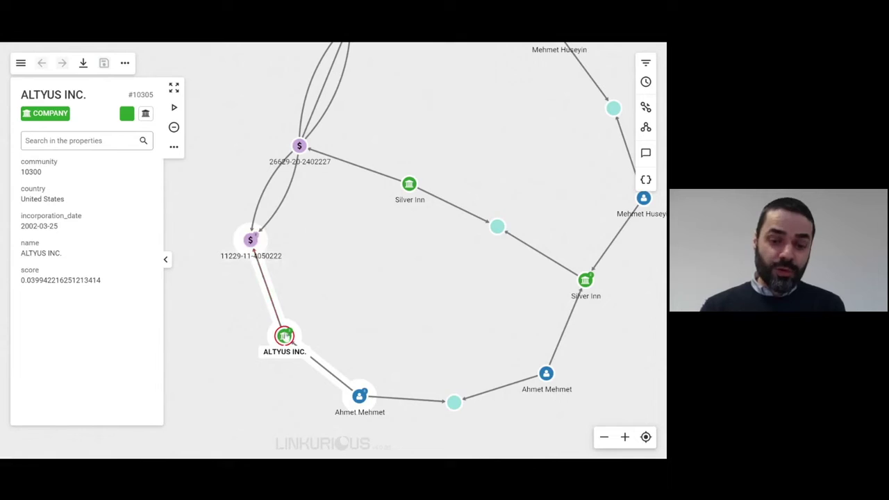
pyautogui.click(250, 240)
pyautogui.moveTo(365, 288); pyautogui.dragTo(355, 323)
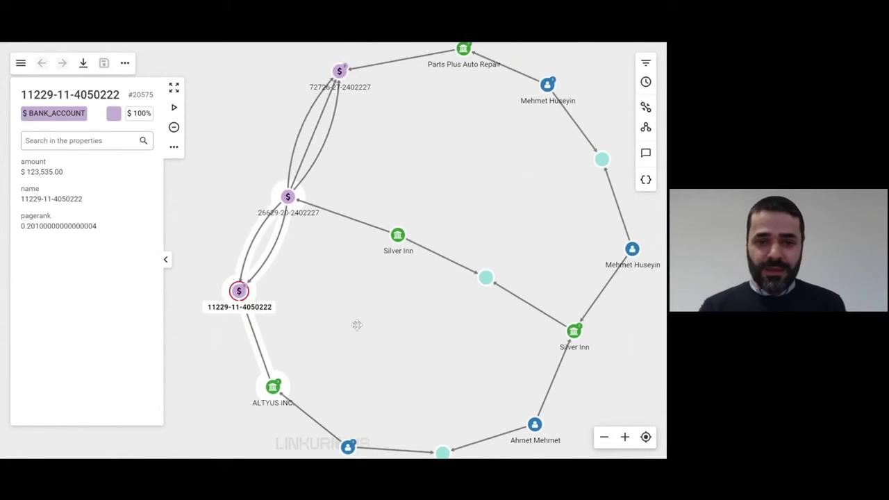
pyautogui.click(398, 242)
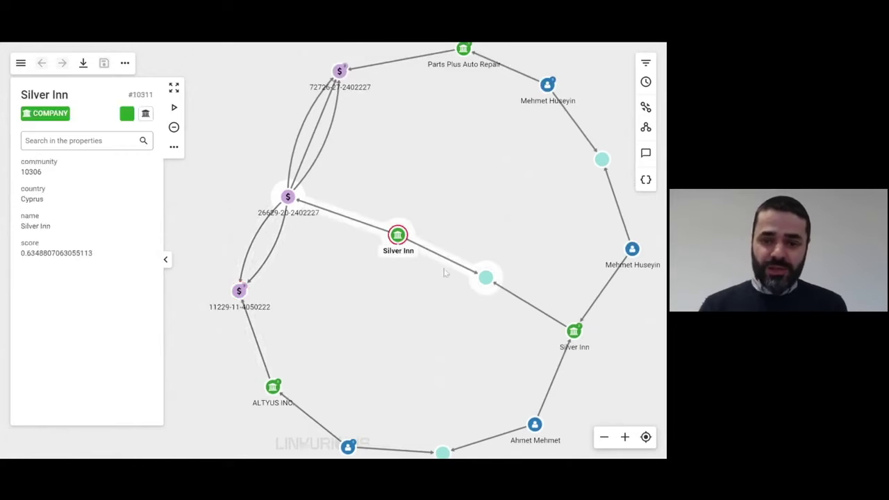
# - Inspect the resolved entity and lower Silver Inn, then deselect and recenter the ring
pyautogui.click(484, 281)
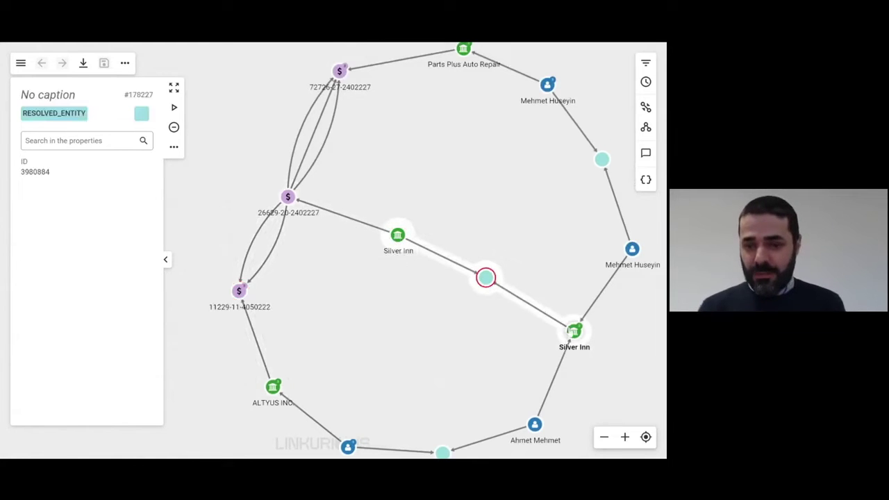
pyautogui.click(573, 331)
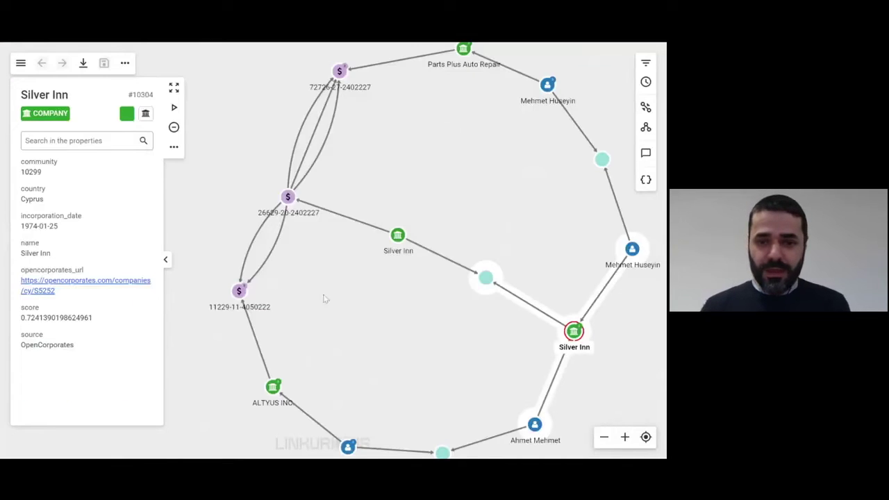
pyautogui.click(387, 308)
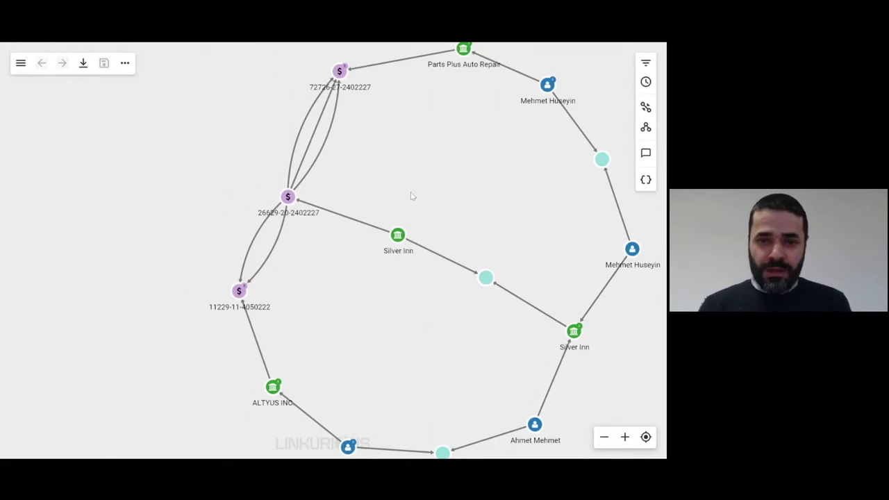
pyautogui.moveTo(413, 198); pyautogui.dragTo(315, 199)
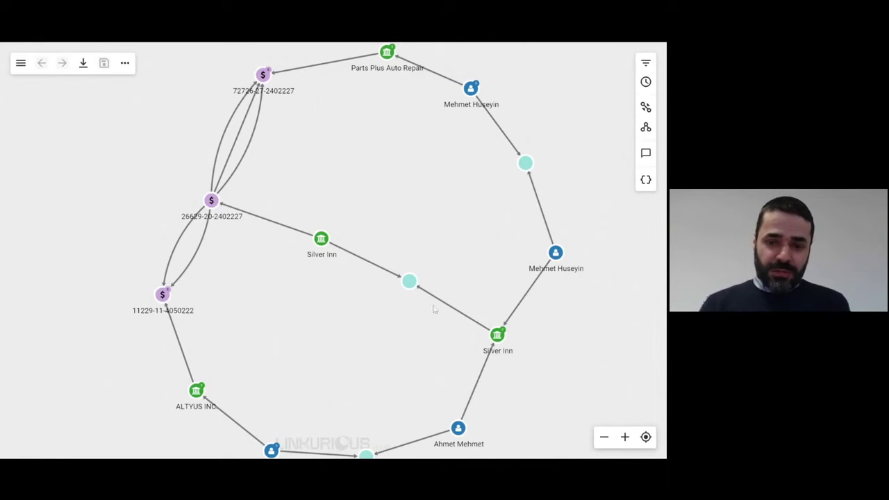
pyautogui.moveTo(466, 281); pyautogui.dragTo(454, 250)
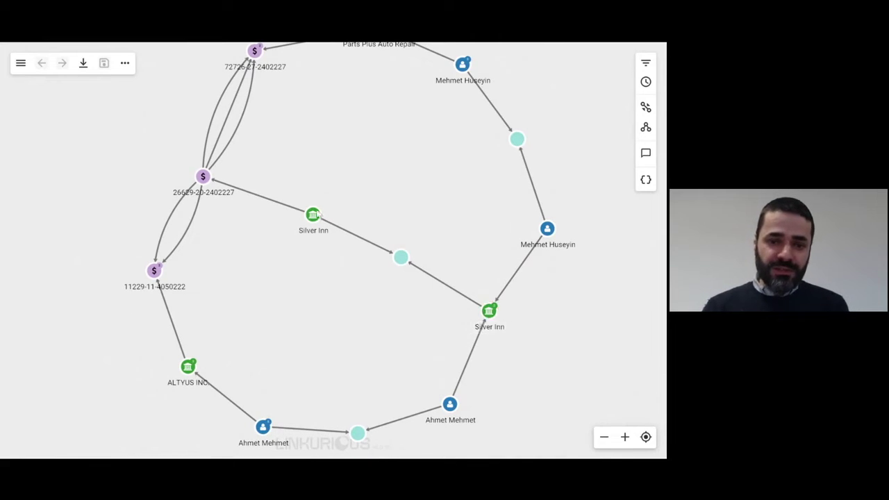
pyautogui.click(179, 224)
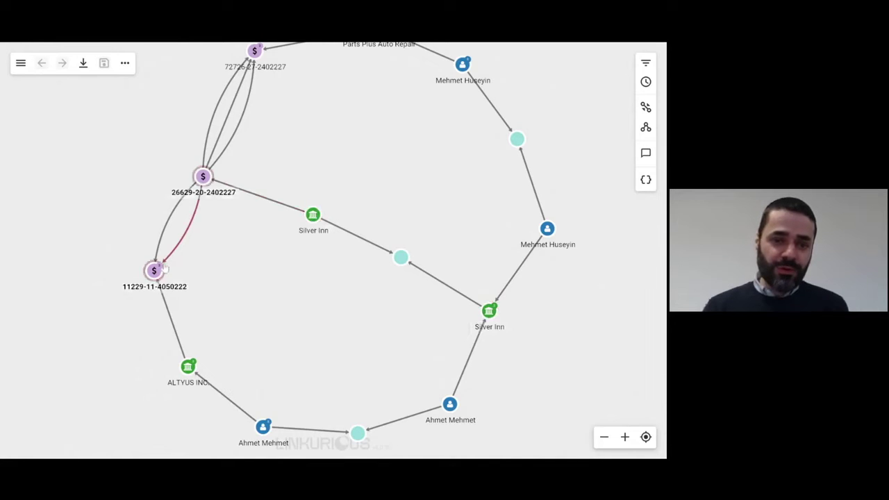
pyautogui.click(234, 404)
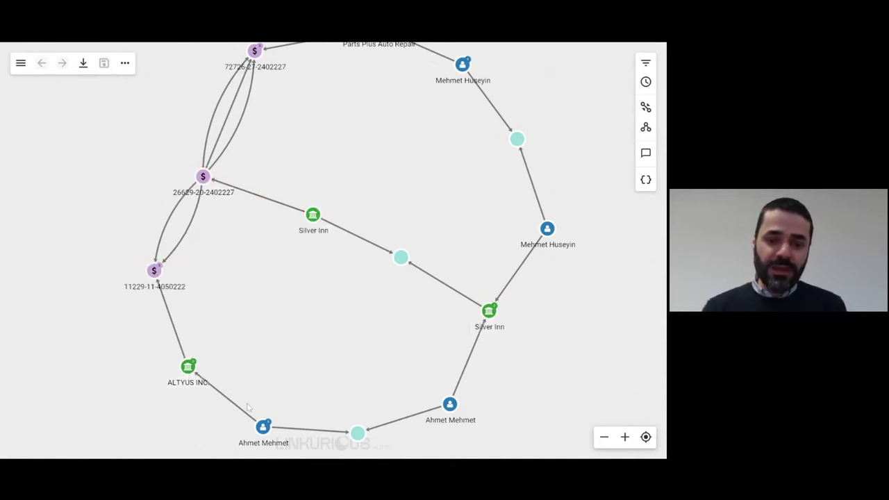
pyautogui.click(261, 428)
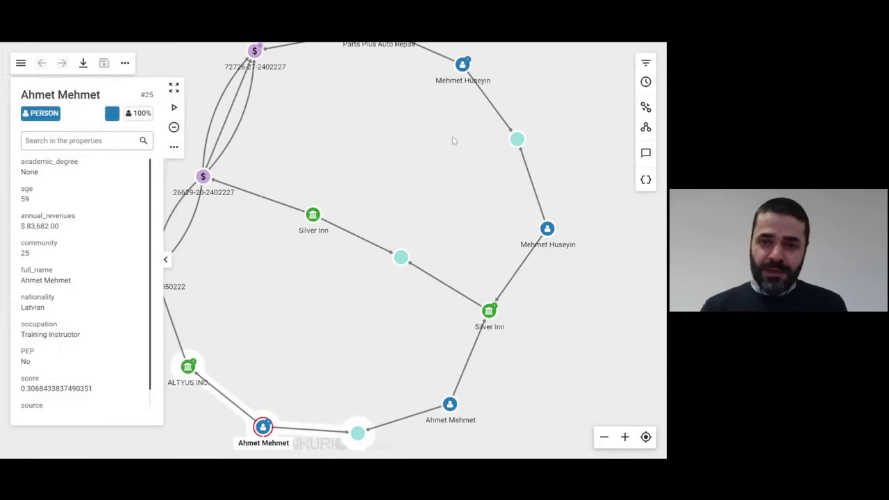
pyautogui.click(462, 66)
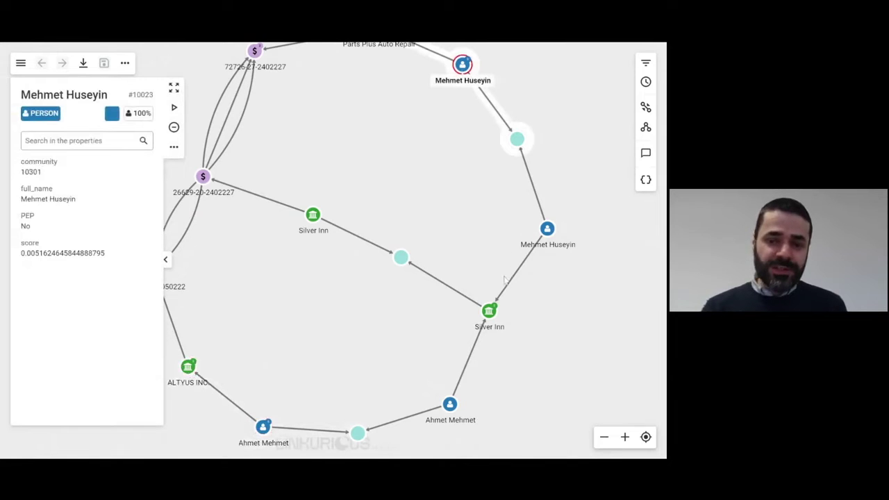
pyautogui.click(468, 262)
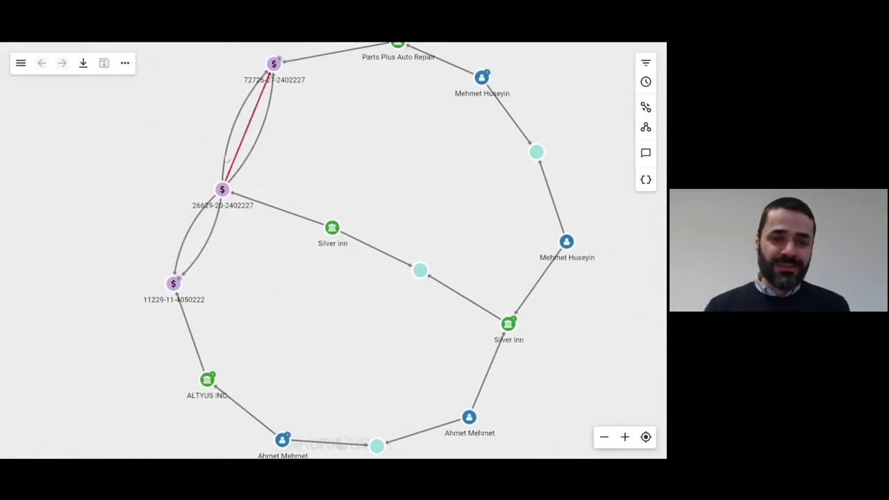
pyautogui.click(250, 163)
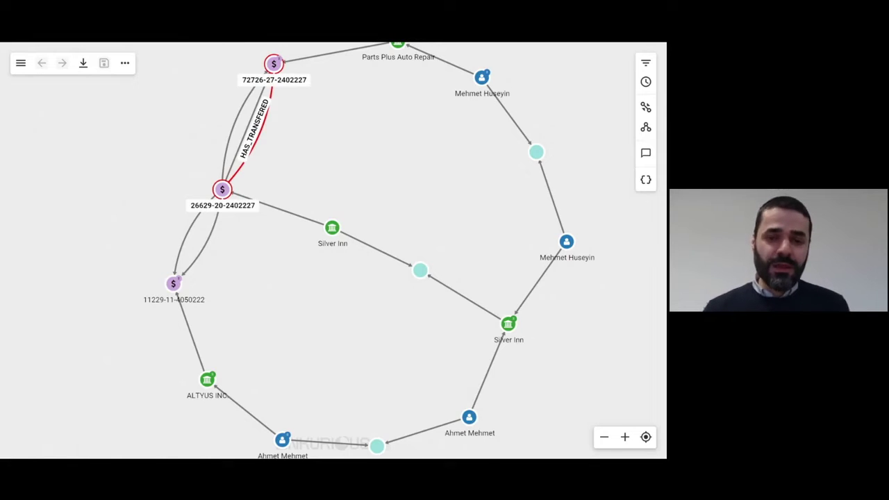
pyautogui.click(293, 175)
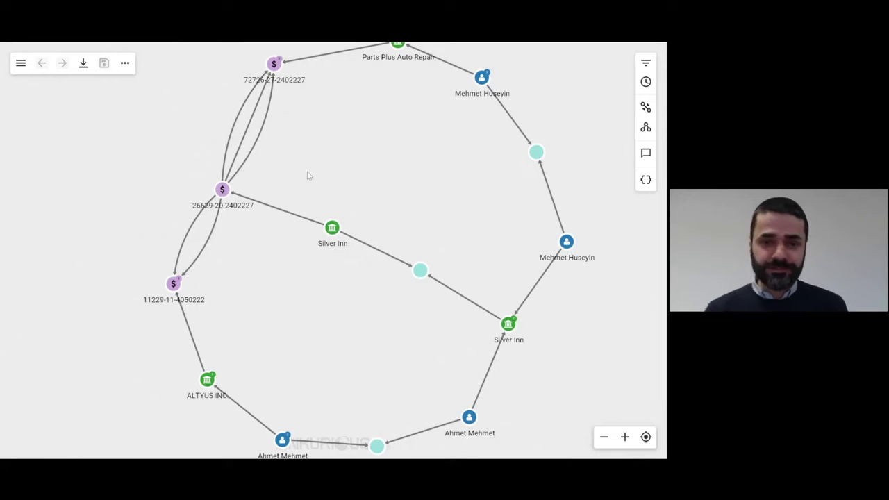
pyautogui.moveTo(326, 182); pyautogui.dragTo(362, 210)
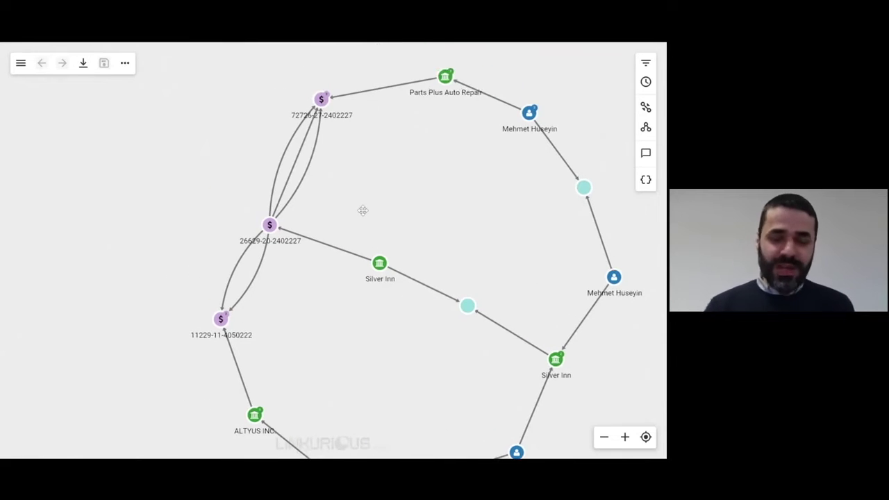
pyautogui.click(220, 319)
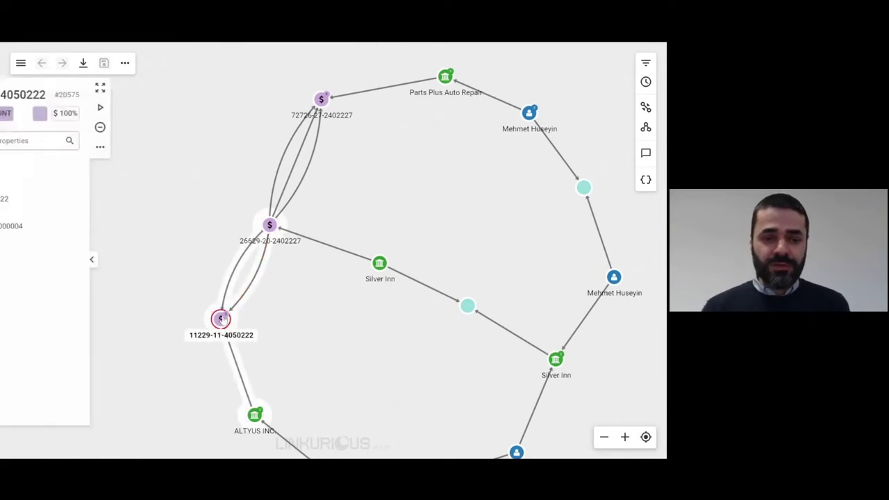
pyautogui.keyDown('ctrl'); pyautogui.click(321, 100); pyautogui.keyUp('ctrl')
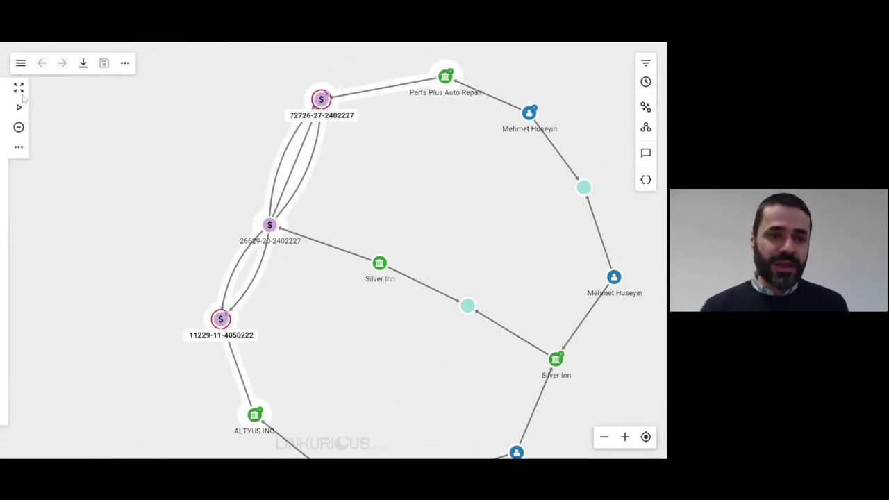
pyautogui.click(18, 89)
pyautogui.click(84, 141)
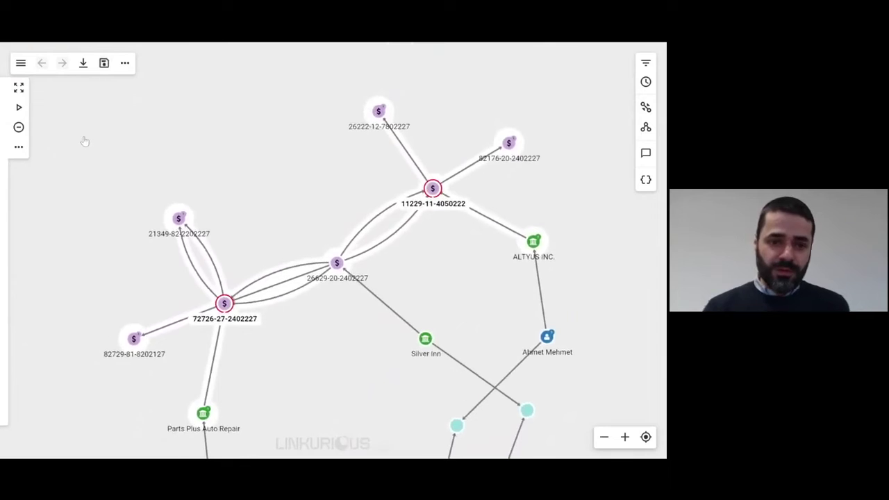
pyautogui.click(280, 216)
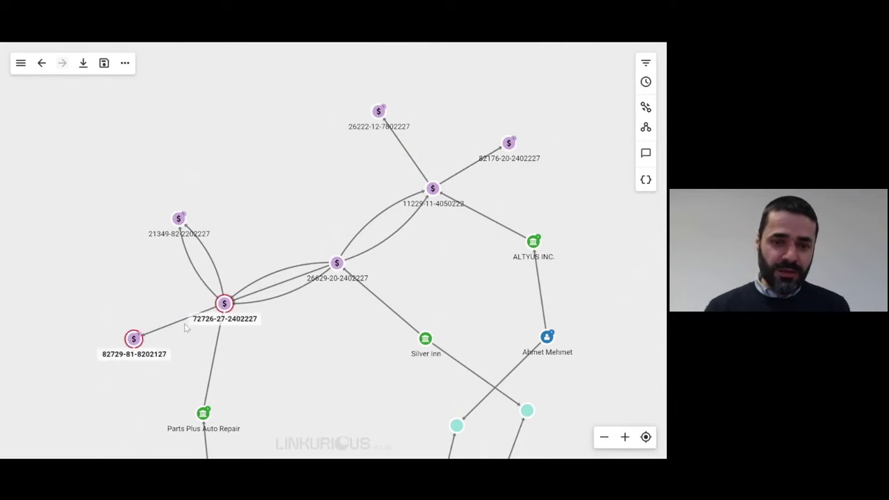
pyautogui.click(508, 142)
pyautogui.keyDown('ctrl'); pyautogui.click(379, 111); pyautogui.keyUp('ctrl')
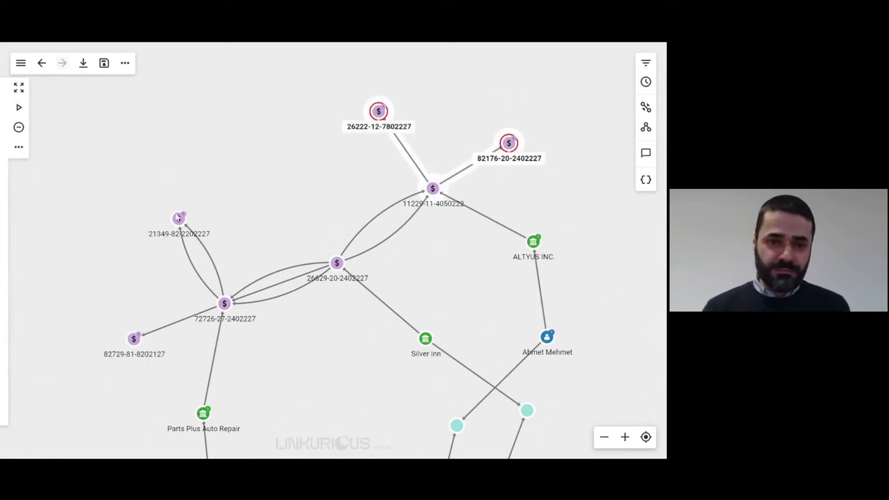
pyautogui.keyDown('ctrl'); pyautogui.click(178, 218); pyautogui.keyUp('ctrl')
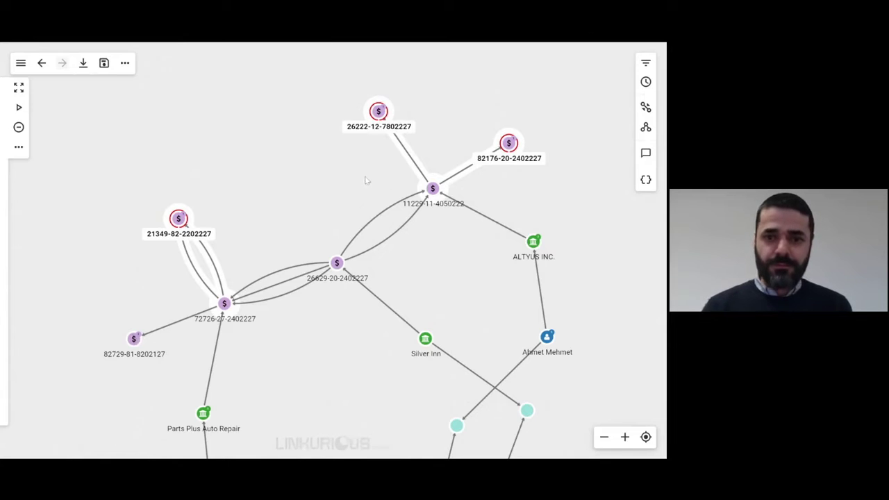
pyautogui.click(379, 113)
pyautogui.keyDown('ctrl'); pyautogui.click(508, 143); pyautogui.keyUp('ctrl')
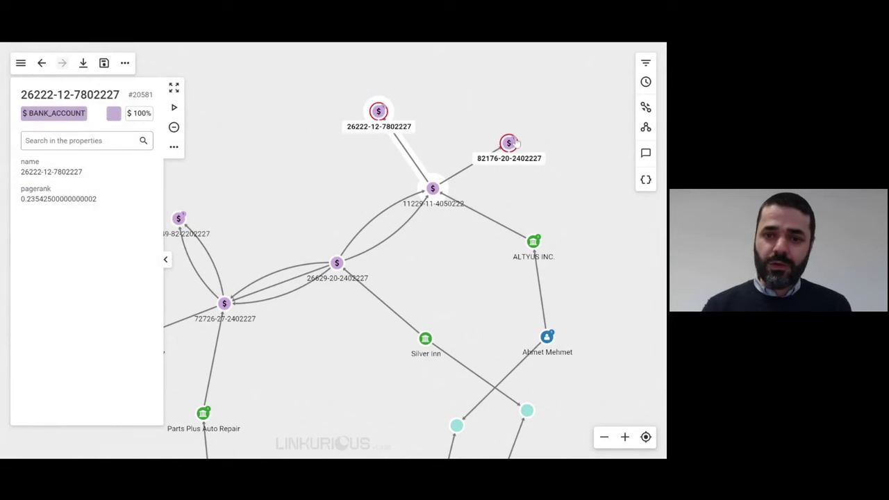
pyautogui.keyDown('ctrl'); pyautogui.click(179, 218); pyautogui.keyUp('ctrl')
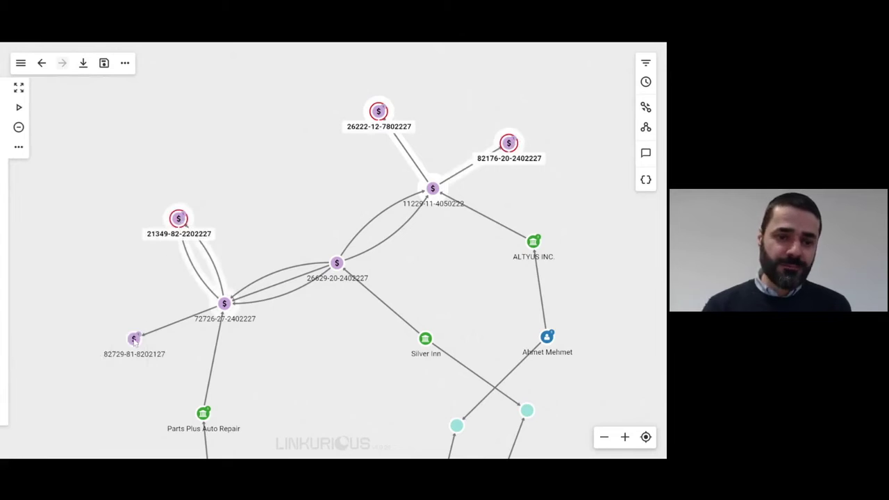
pyautogui.click(19, 88)
pyautogui.click(68, 139)
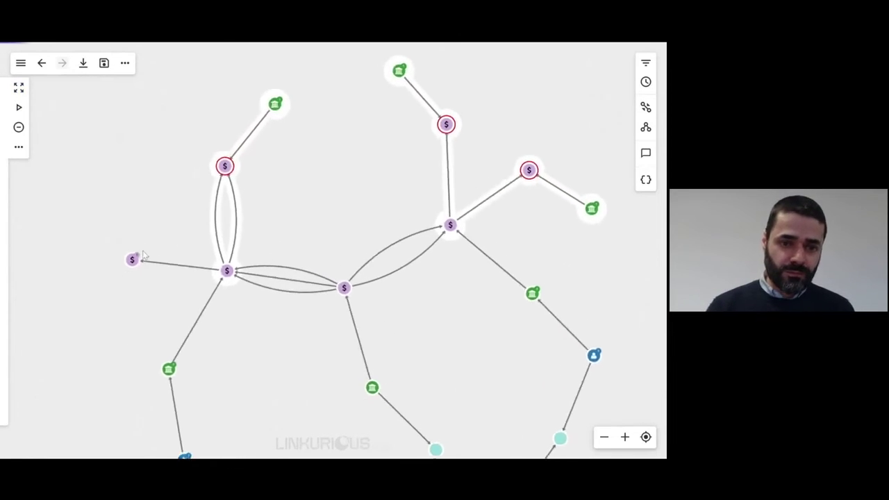
pyautogui.scroll(5, 143, 255)
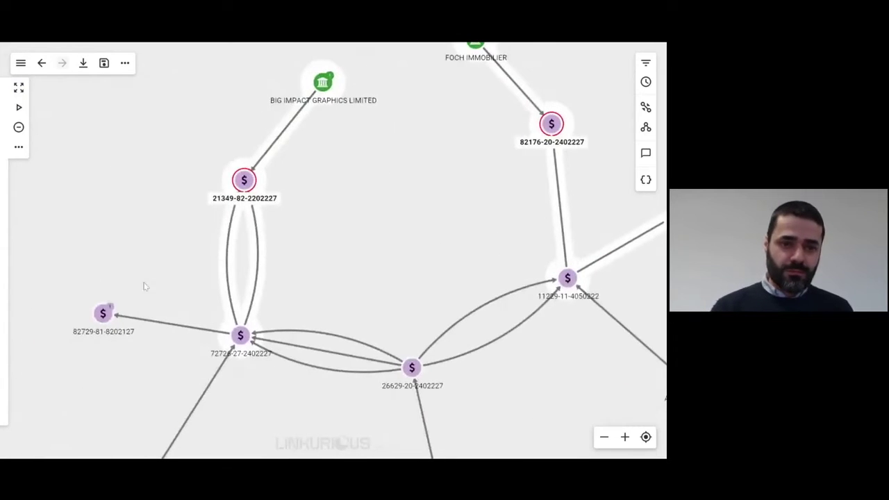
pyautogui.click(179, 331)
pyautogui.click(195, 294)
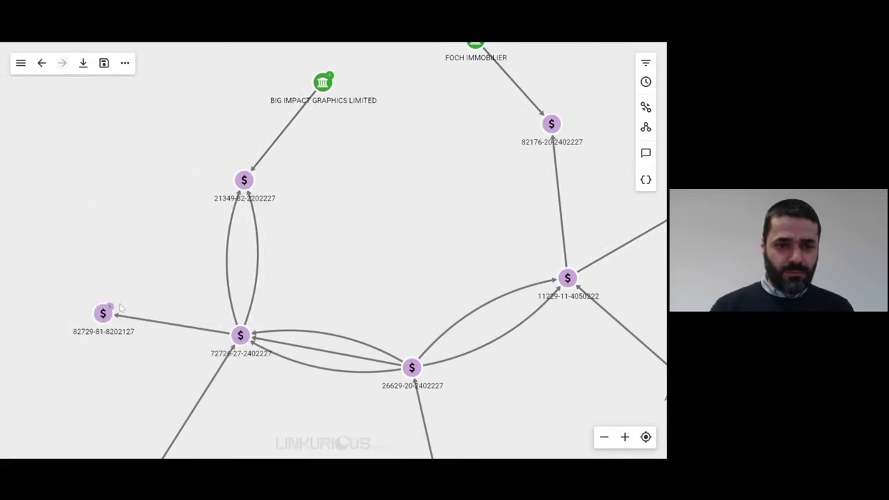
pyautogui.moveTo(157, 289); pyautogui.dragTo(341, 278)
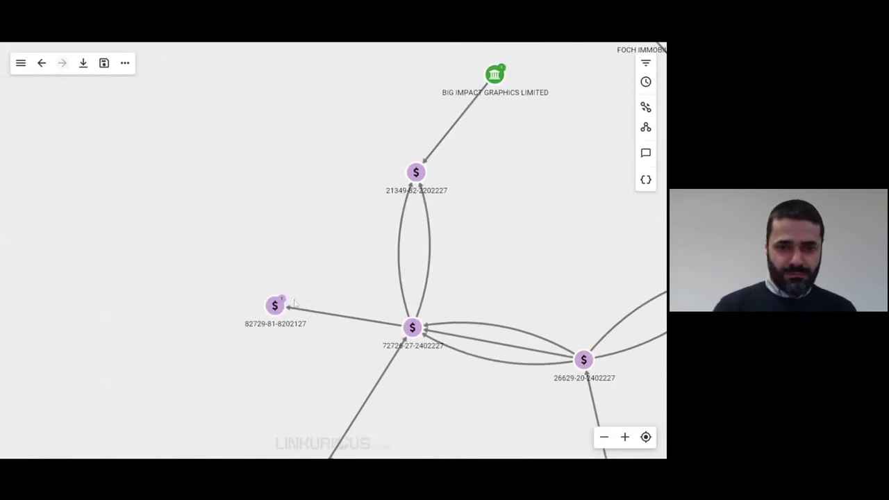
pyautogui.click(274, 306)
pyautogui.doubleClick(275, 305)
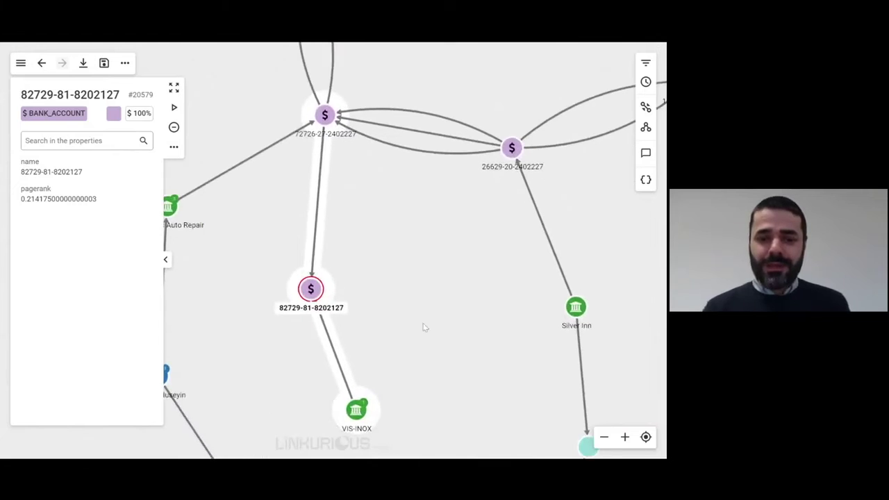
pyautogui.scroll(-5, 425, 327)
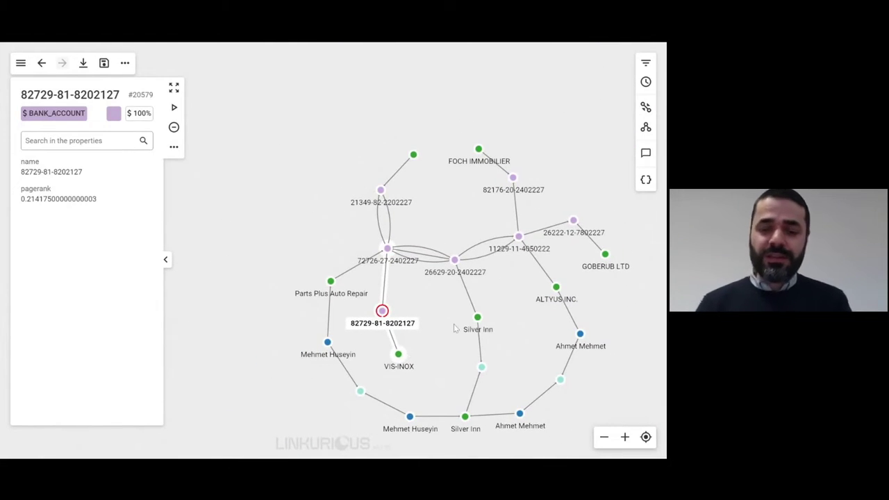
pyautogui.click(455, 328)
# - Select VIS-INOX, BIG IMPACT GRAPHICS LIMITED, FOCH IMMOBILIER, GOBERUB LTD and ALTYUS INC. together
pyautogui.click(399, 356)
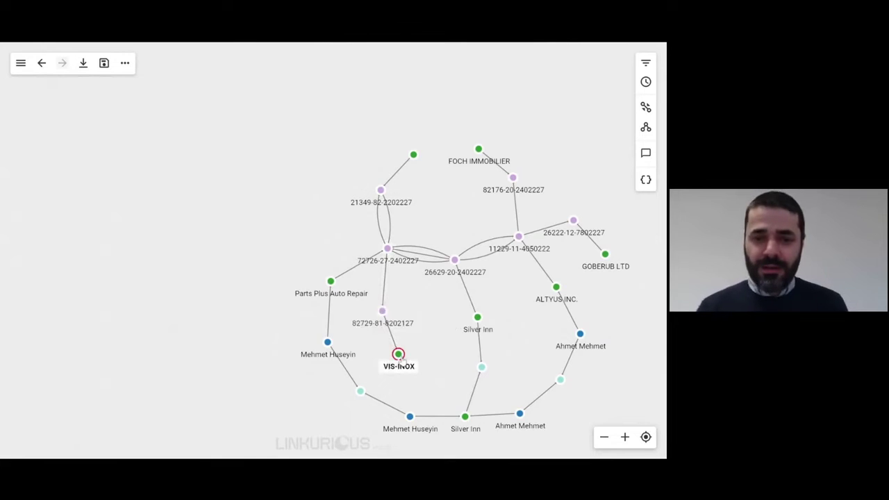
pyautogui.keyDown('ctrl'); pyautogui.click(413, 154); pyautogui.keyUp('ctrl')
pyautogui.keyDown('ctrl'); pyautogui.click(478, 149); pyautogui.keyUp('ctrl')
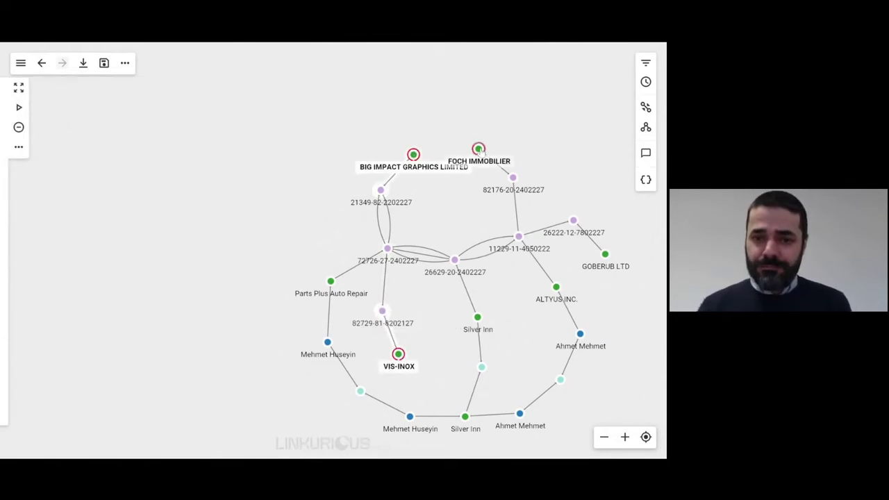
pyautogui.keyDown('ctrl'); pyautogui.click(605, 254); pyautogui.keyUp('ctrl')
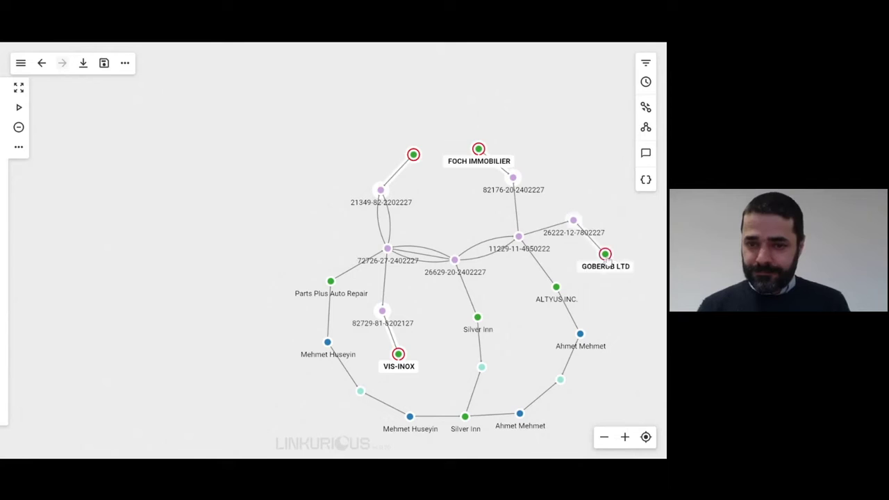
pyautogui.keyDown('ctrl'); pyautogui.click(556, 288); pyautogui.keyUp('ctrl')
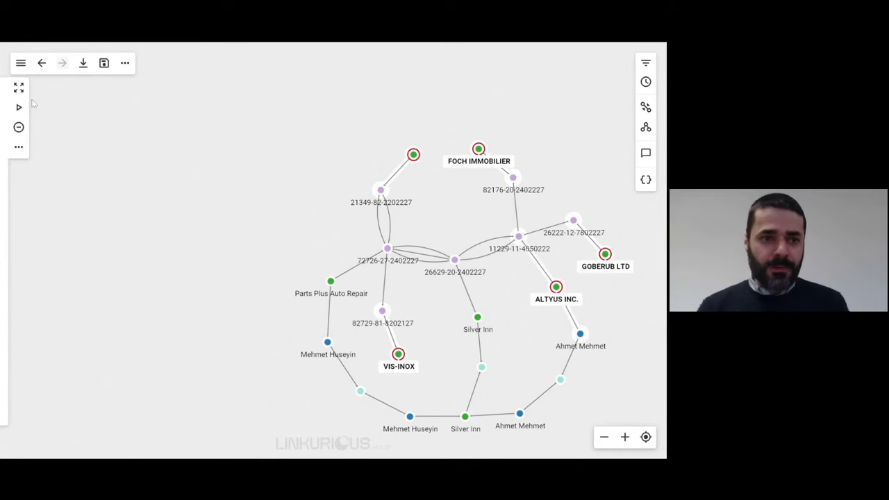
pyautogui.click(19, 89)
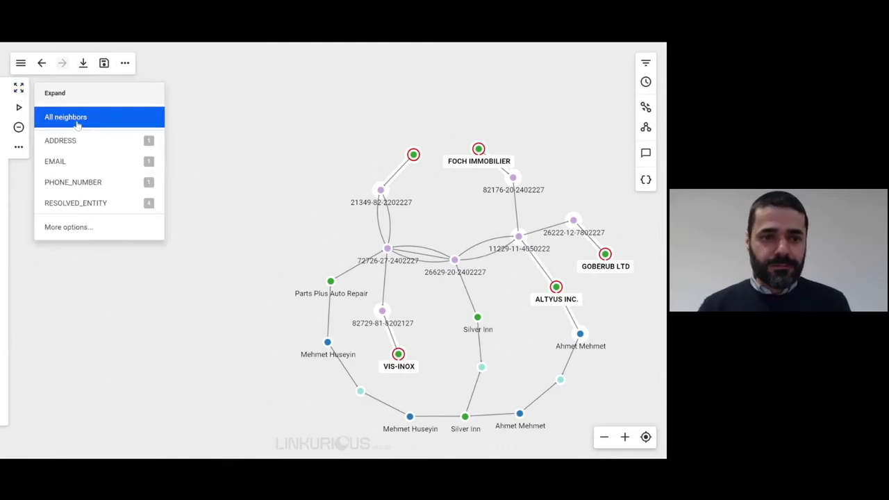
# - Expand all neighbours of the five companies, then expand GOBERUB LTD's resolved entity
pyautogui.click(66, 117)
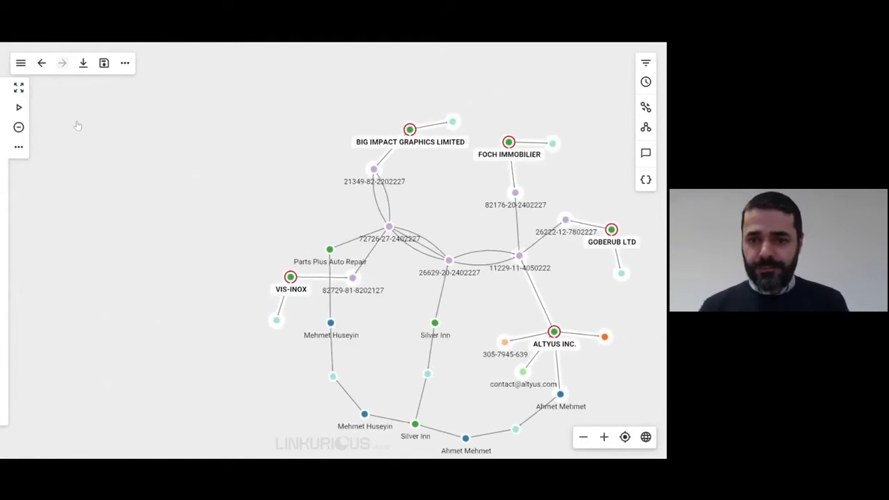
pyautogui.click(545, 318)
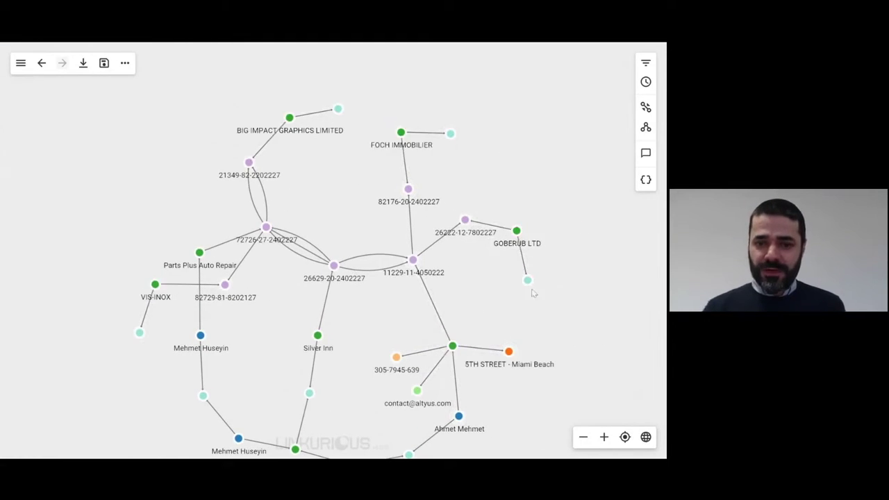
pyautogui.scroll(3, 528, 281)
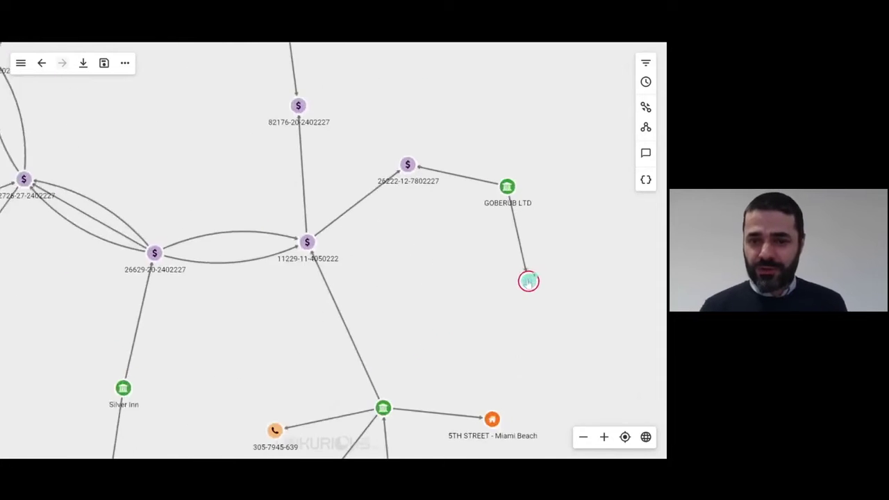
pyautogui.click(503, 171)
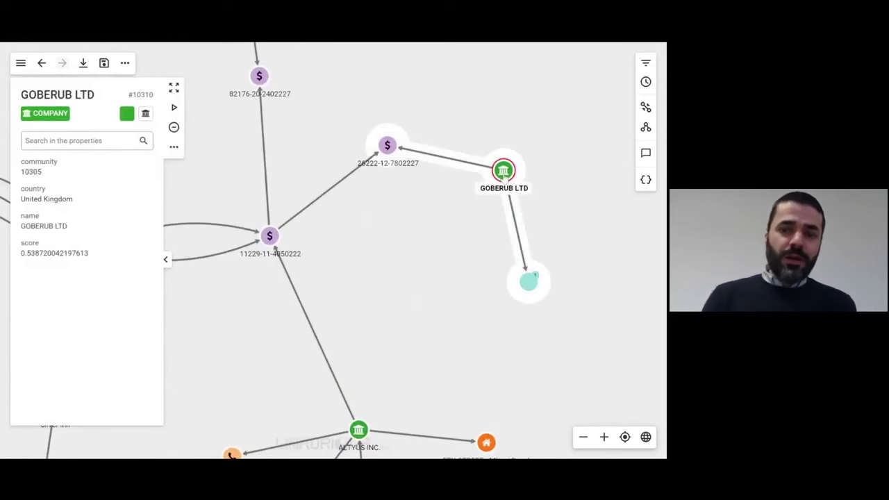
pyautogui.click(530, 282)
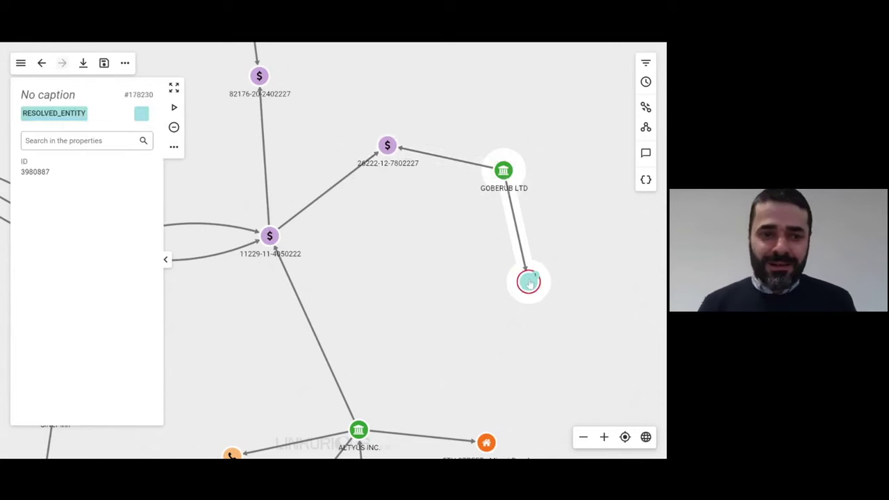
pyautogui.doubleClick(529, 282)
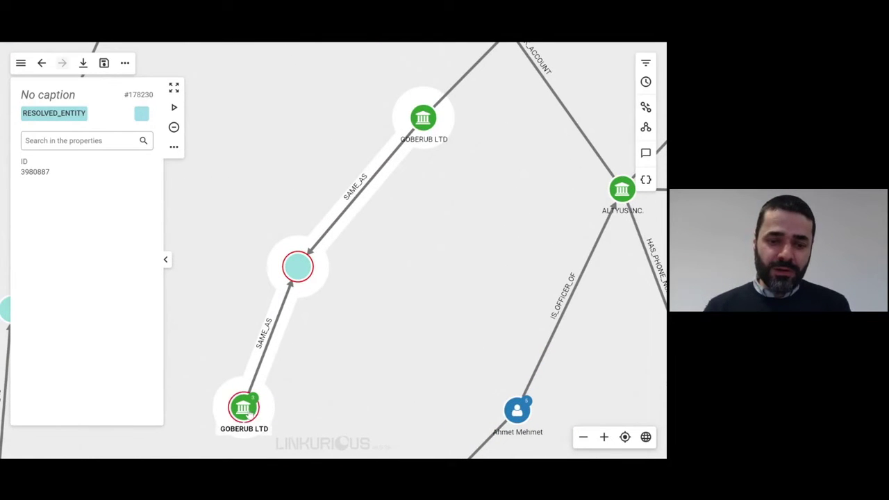
# - Inspect the second GOBERUB LTD record and its company's phone number node
pyautogui.click(248, 412)
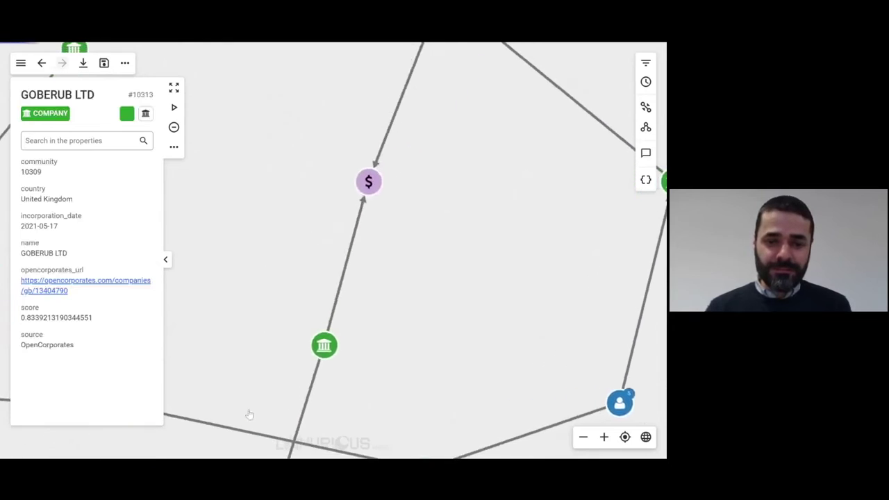
pyautogui.scroll(-3, 248, 415)
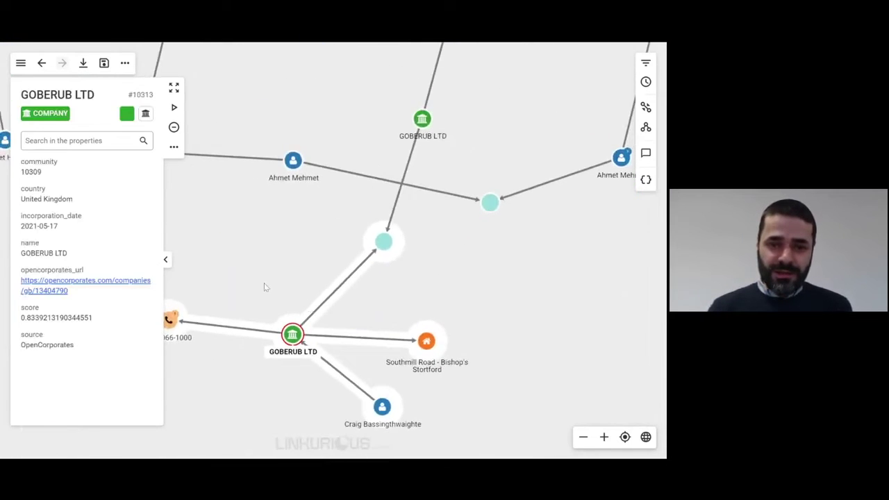
pyautogui.moveTo(266, 287); pyautogui.dragTo(389, 279)
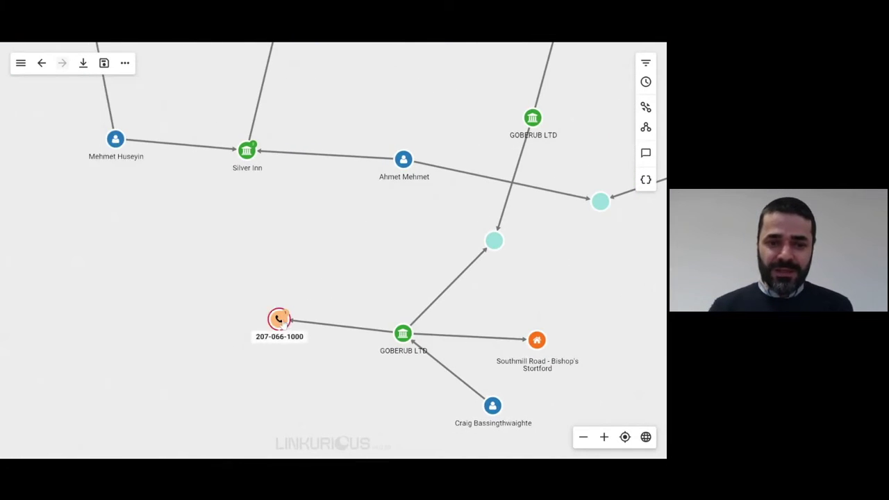
pyautogui.click(280, 320)
pyautogui.scroll(3, 283, 324)
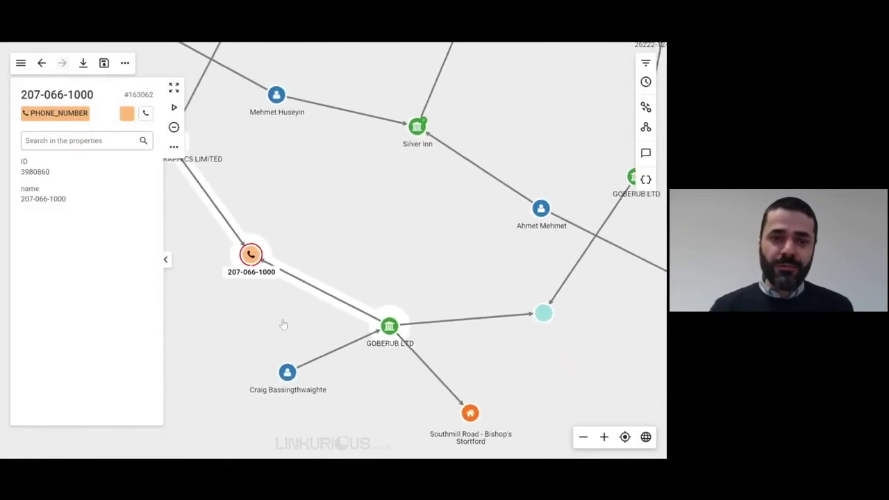
pyautogui.click(336, 241)
pyautogui.scroll(-4, 335, 241)
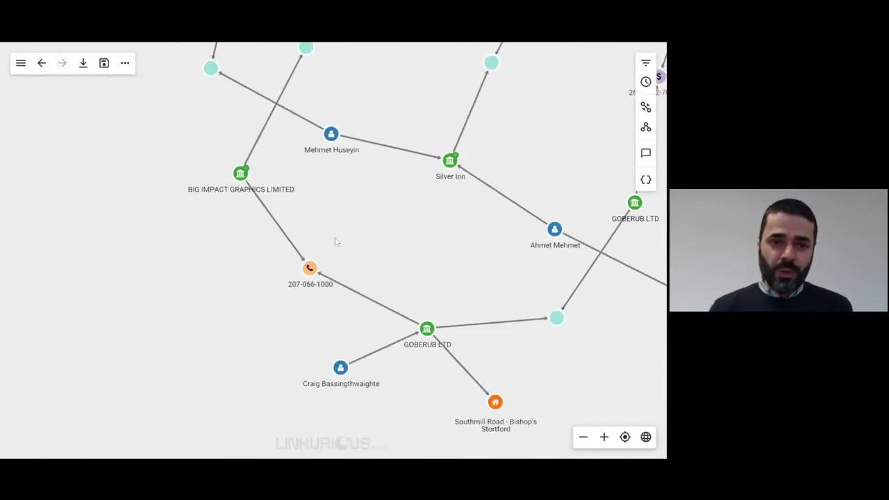
pyautogui.moveTo(317, 185); pyautogui.dragTo(308, 262)
pyautogui.click(237, 253)
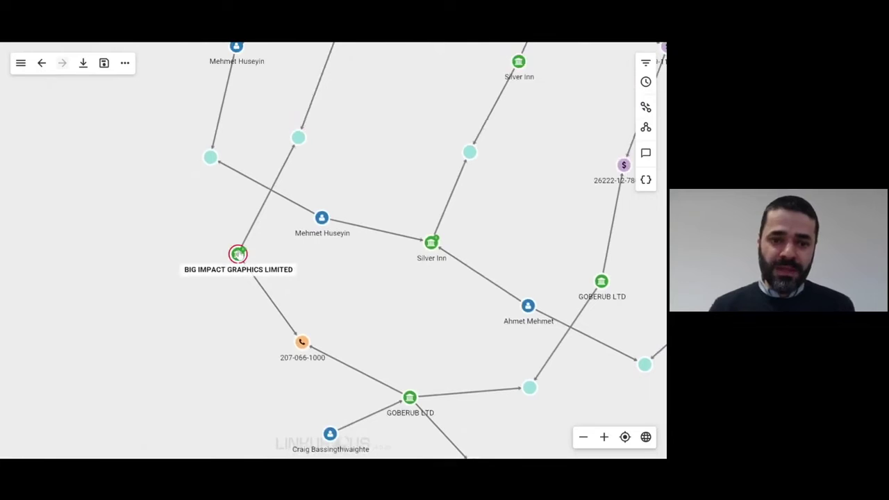
pyautogui.moveTo(391, 139); pyautogui.dragTo(370, 205)
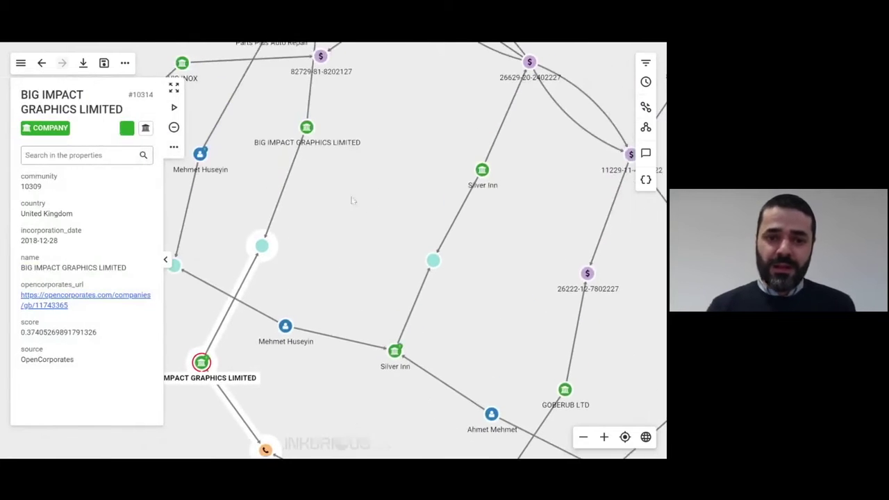
pyautogui.click(307, 129)
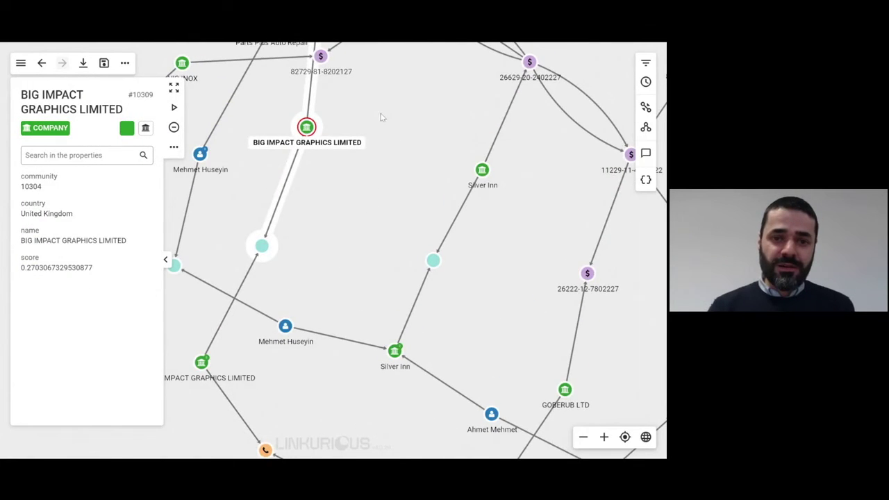
pyautogui.moveTo(382, 115); pyautogui.dragTo(380, 239)
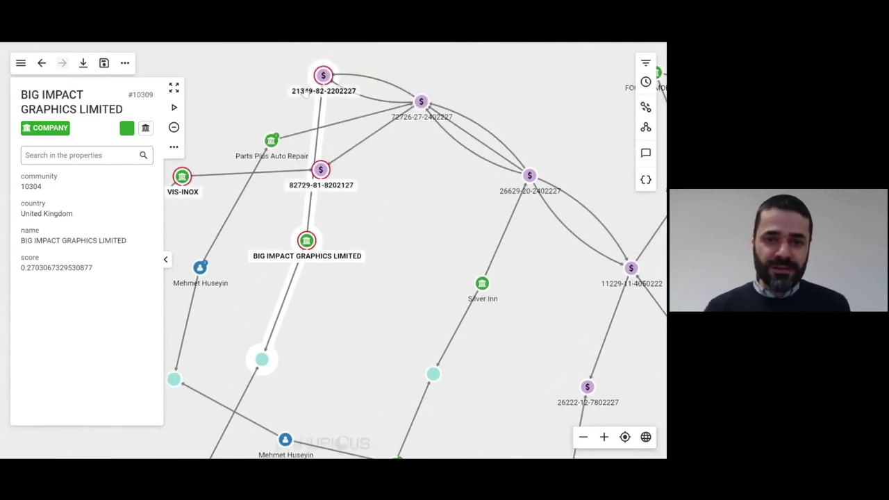
pyautogui.moveTo(323, 76); pyautogui.dragTo(398, 209)
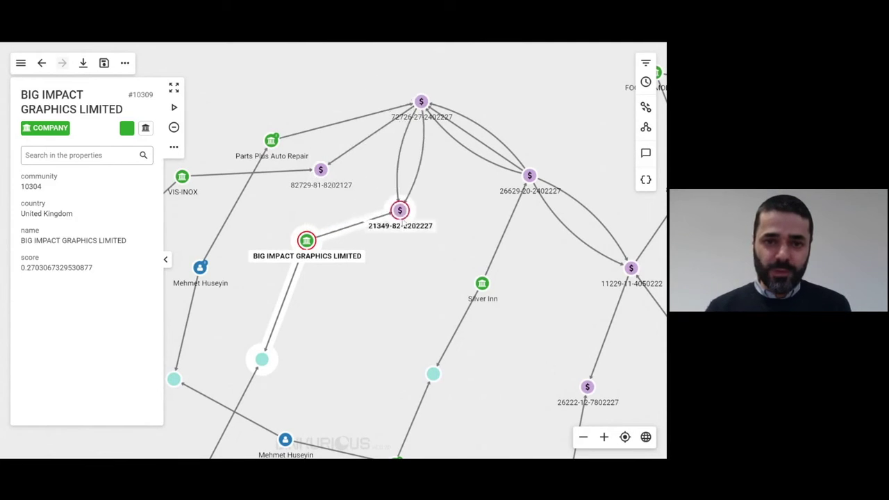
pyautogui.click(273, 224)
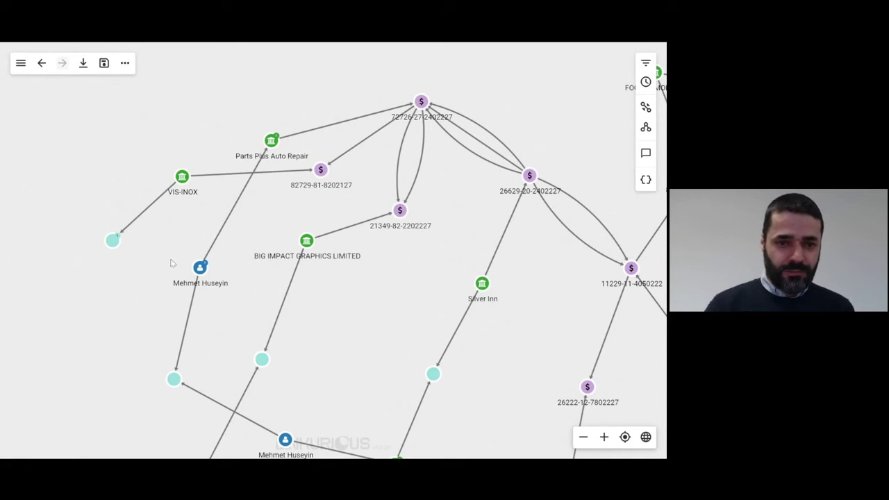
pyautogui.scroll(-5, 206, 254)
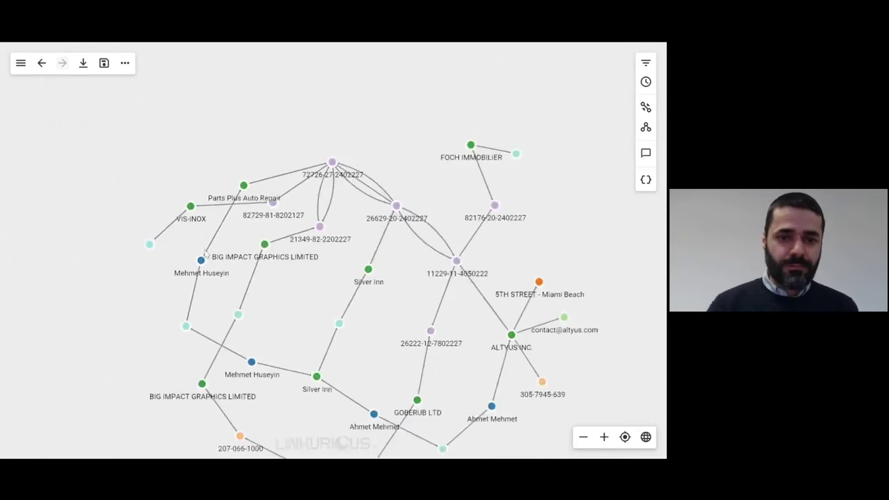
pyautogui.scroll(6, 165, 284)
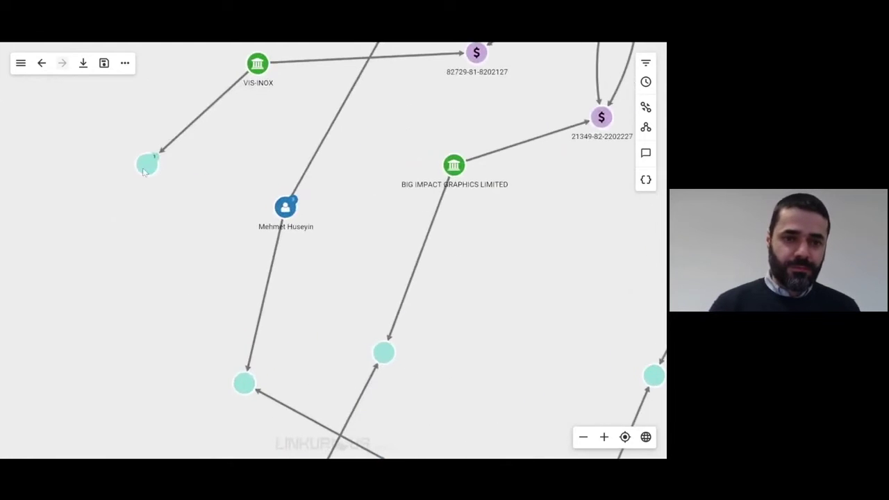
pyautogui.moveTo(207, 188); pyautogui.dragTo(284, 173)
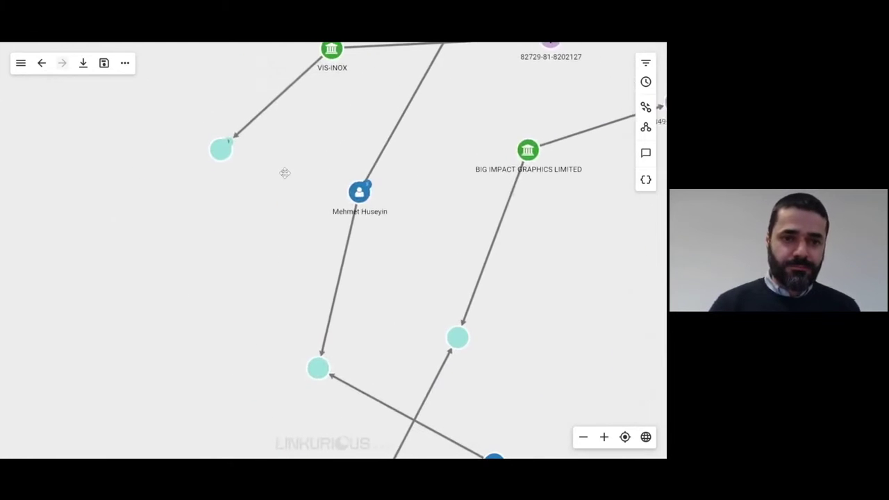
pyautogui.doubleClick(227, 153)
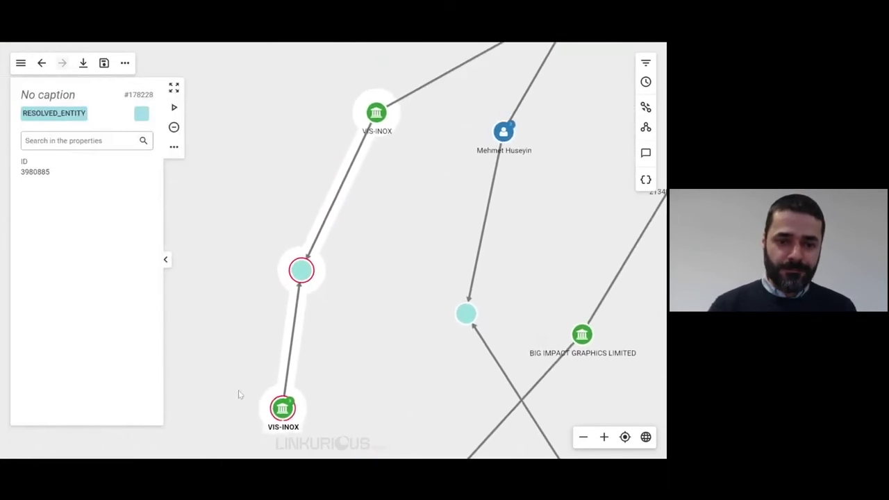
pyautogui.moveTo(342, 393); pyautogui.dragTo(340, 191)
pyautogui.click(309, 242)
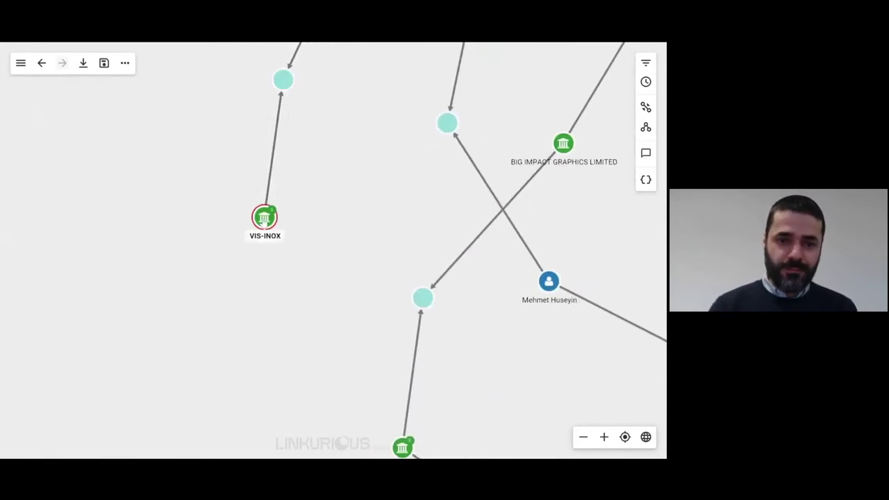
pyautogui.doubleClick(264, 218)
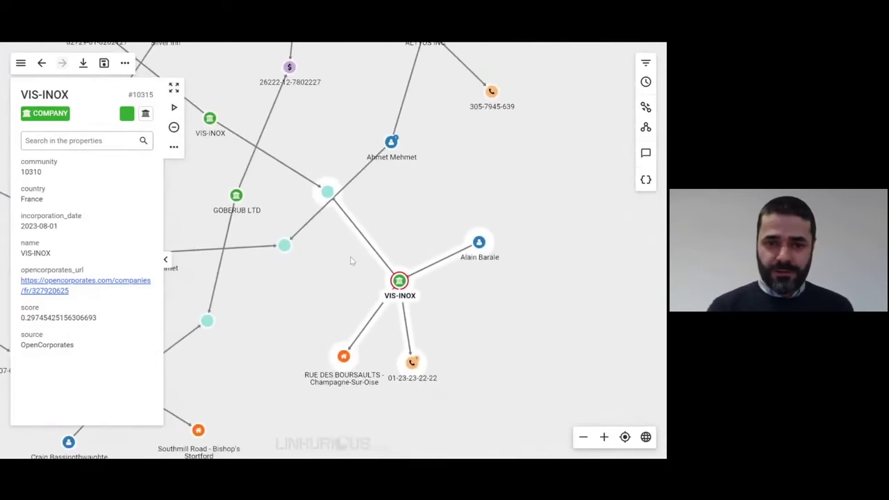
pyautogui.doubleClick(412, 361)
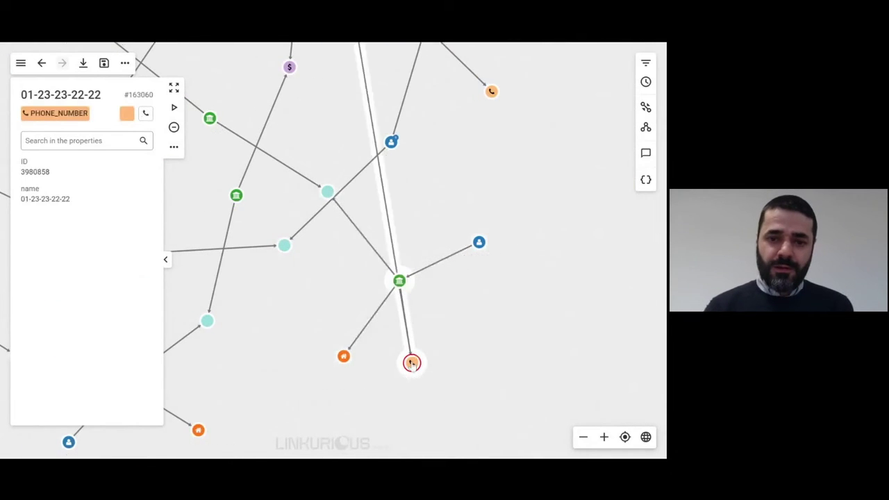
pyautogui.click(478, 195)
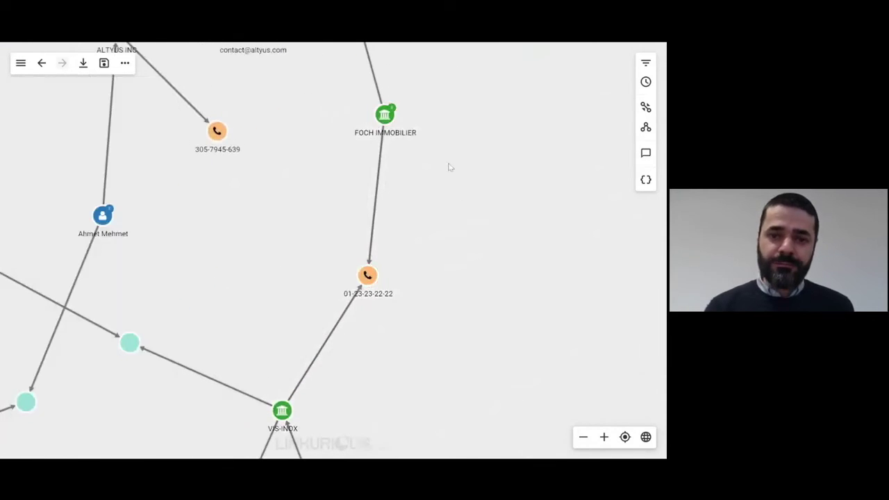
# - Inspect both FOCH IMMOBILIER companies and the entity linking them, then deselect
pyautogui.click(428, 250)
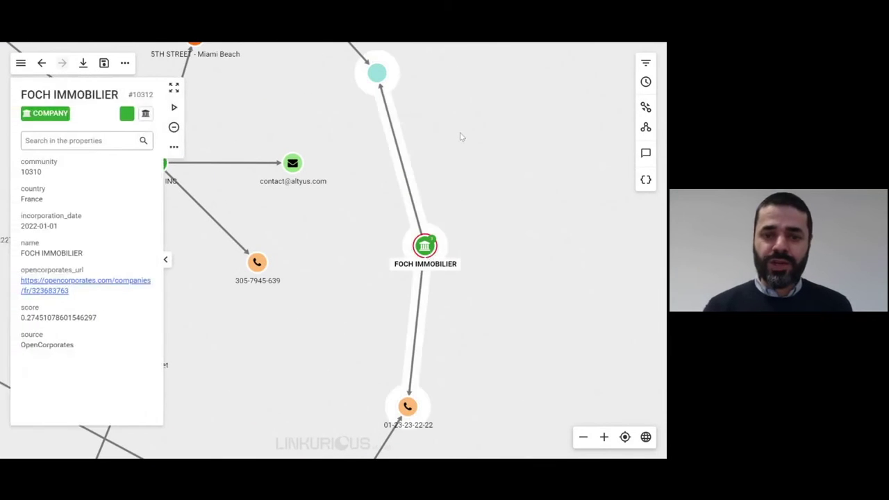
pyautogui.moveTo(460, 134); pyautogui.dragTo(530, 312)
pyautogui.click(452, 255)
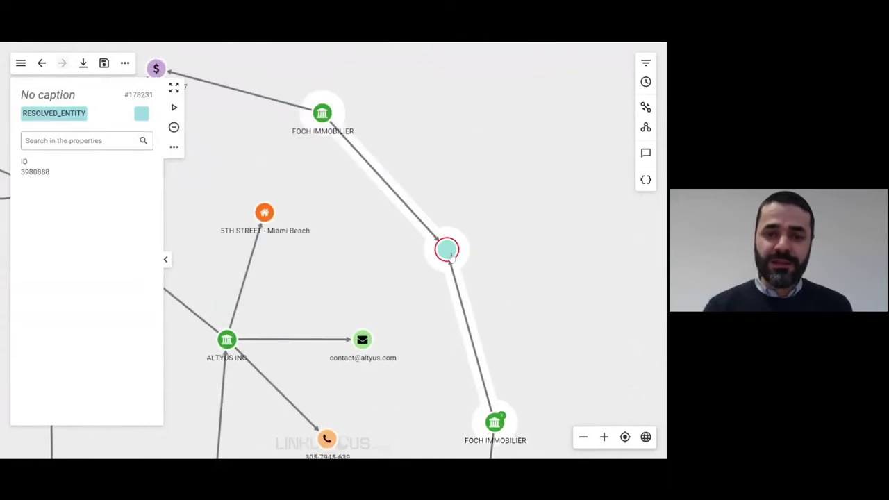
pyautogui.click(322, 113)
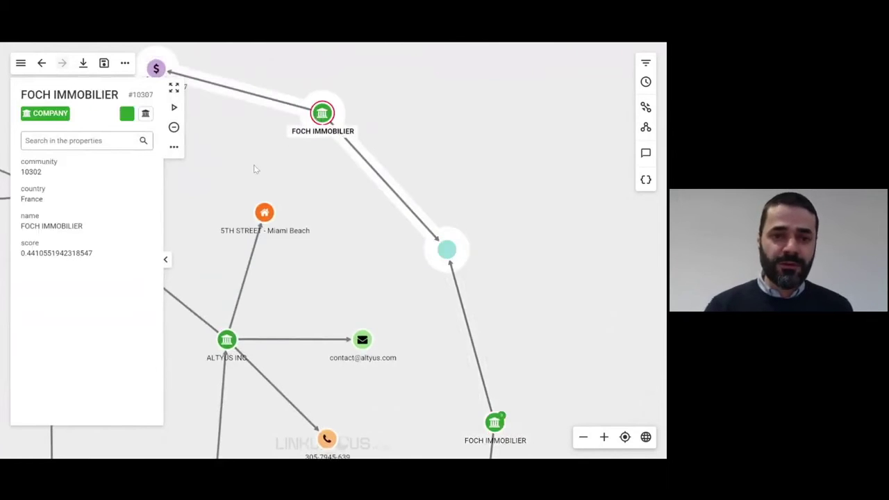
pyautogui.scroll(-3, 250, 169)
pyautogui.moveTo(234, 173); pyautogui.dragTo(434, 182)
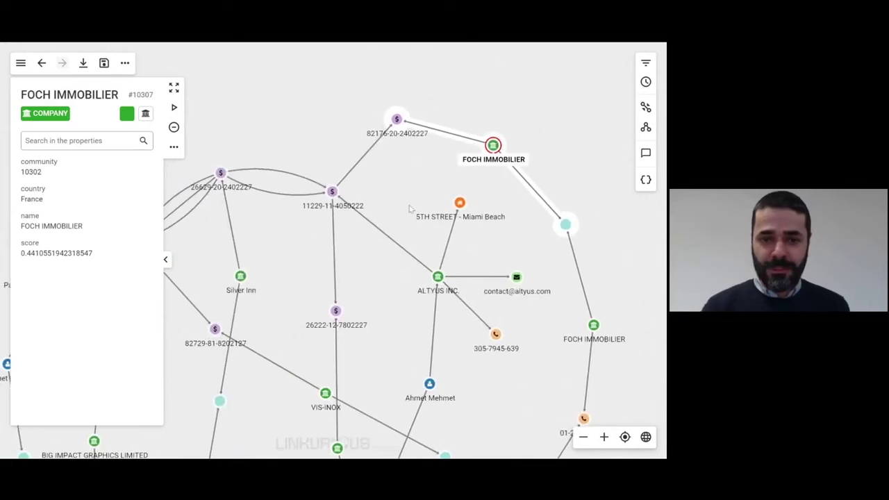
pyautogui.click(355, 263)
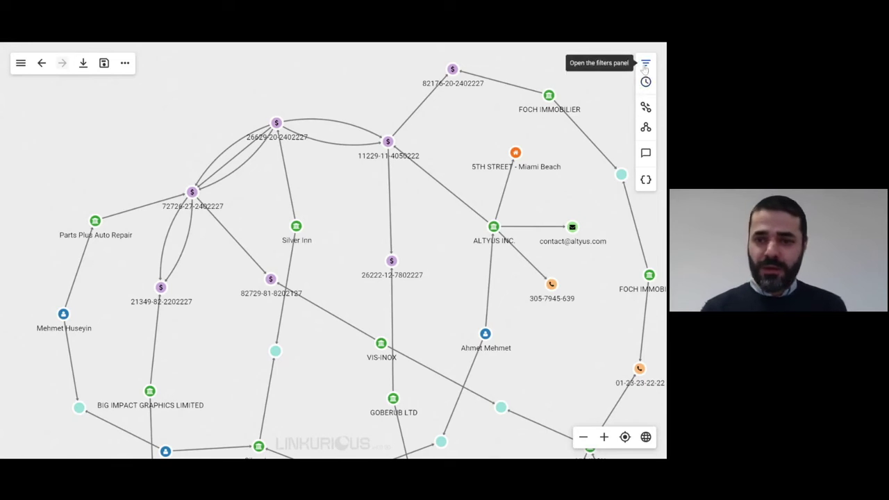
pyautogui.click(646, 104)
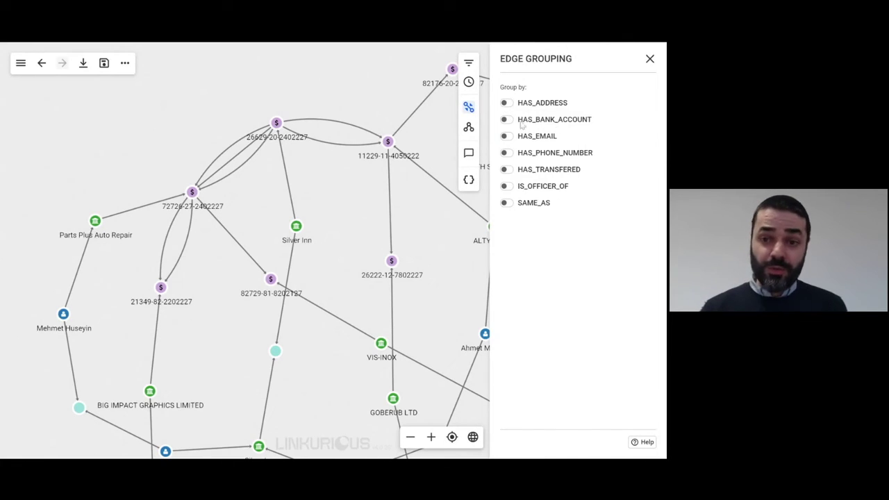
pyautogui.click(506, 171)
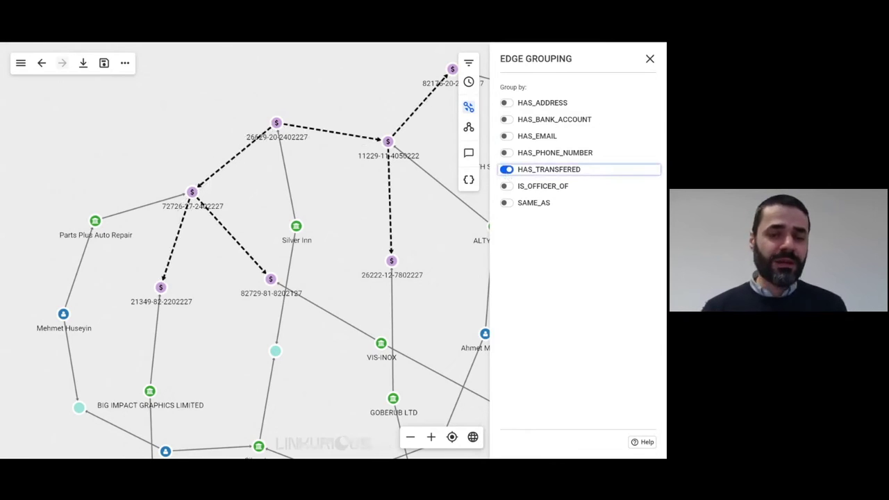
pyautogui.click(506, 171)
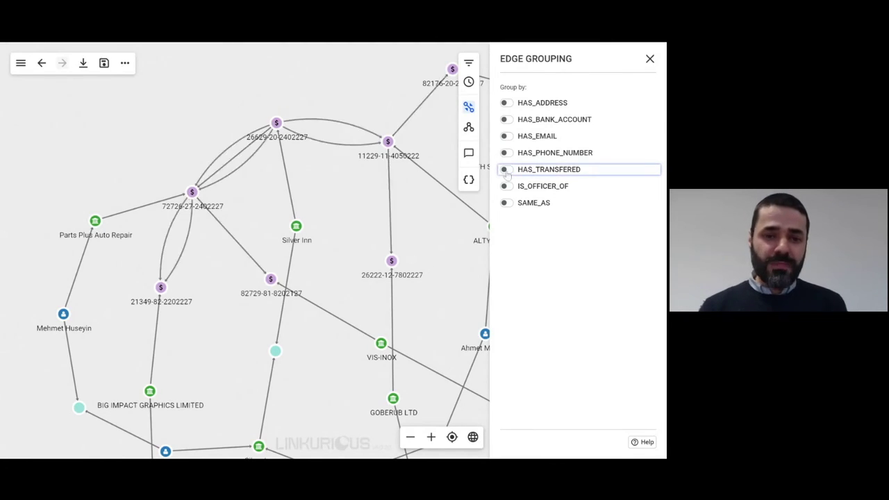
pyautogui.click(506, 171)
pyautogui.click(507, 171)
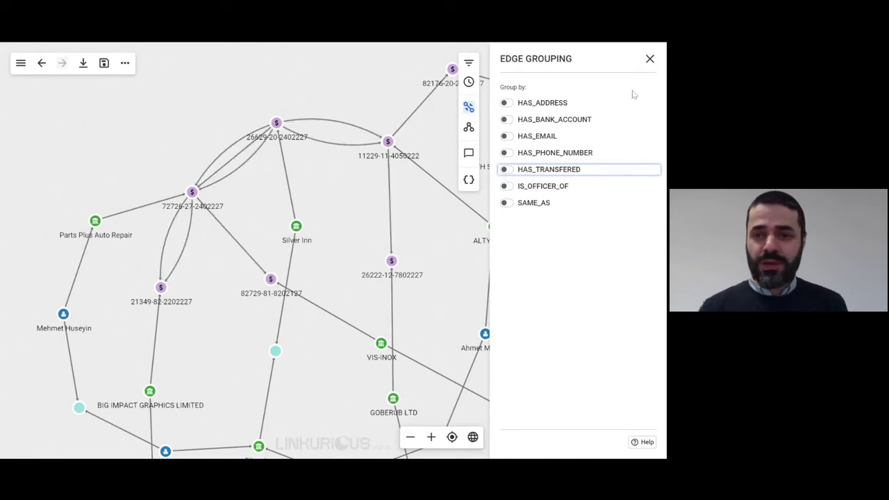
pyautogui.click(649, 59)
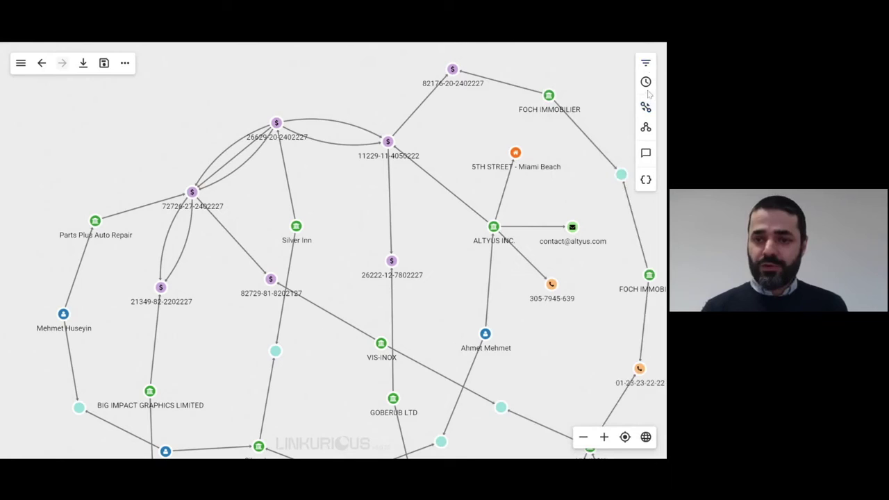
# - Open a timeline filtered by the HAS_TRANSFERED date property
pyautogui.click(645, 83)
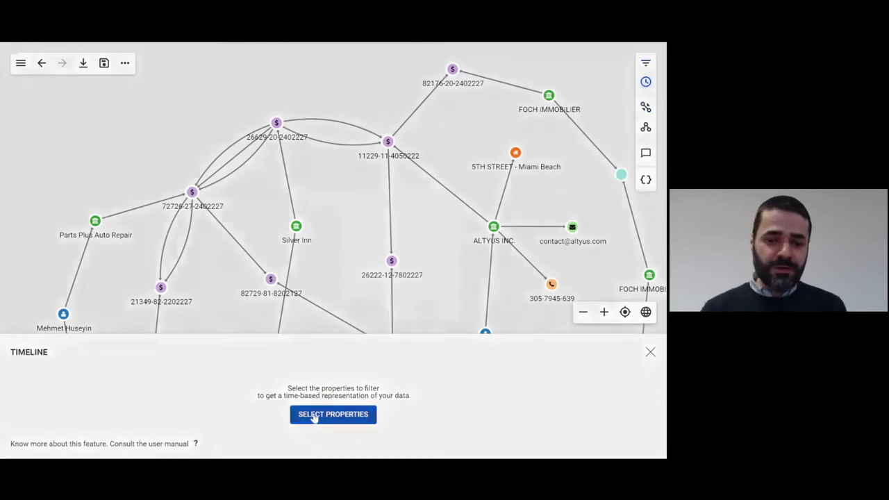
pyautogui.click(314, 416)
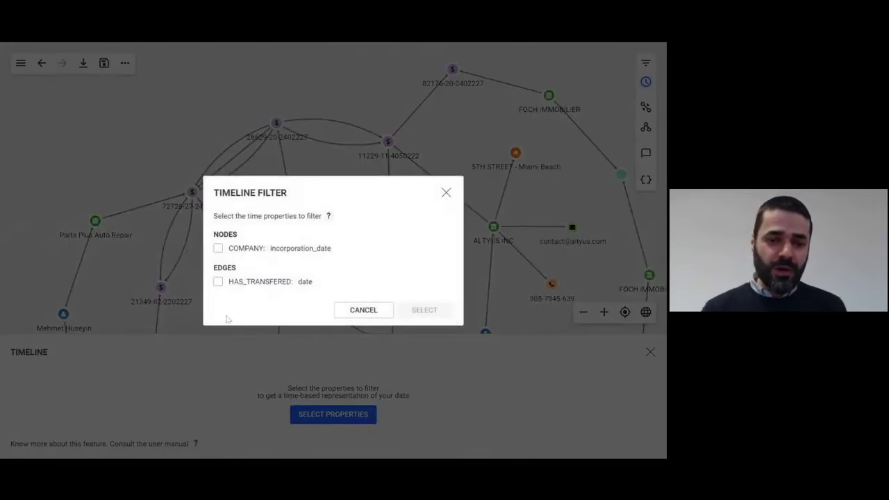
pyautogui.click(218, 282)
pyautogui.click(428, 311)
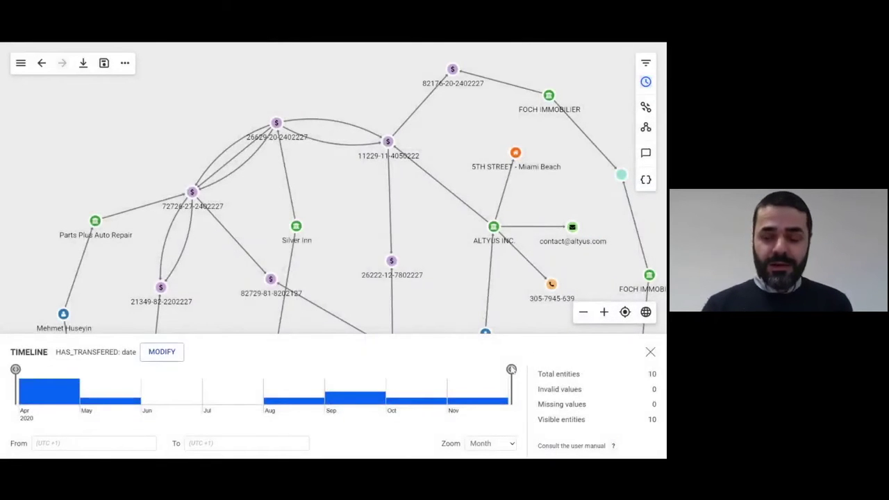
# - Show transfers before May 2020, extend them through September, then close the timeline
pyautogui.moveTo(512, 369); pyautogui.dragTo(96, 384)
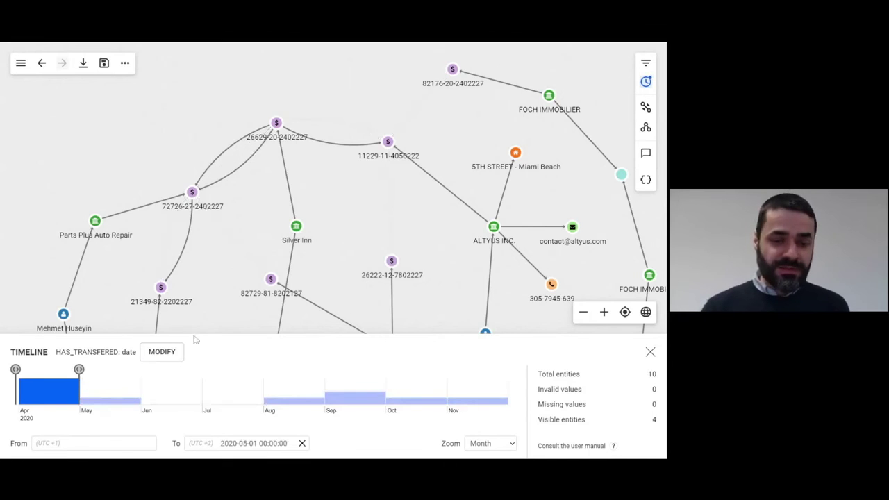
pyautogui.moveTo(209, 282); pyautogui.dragTo(234, 201)
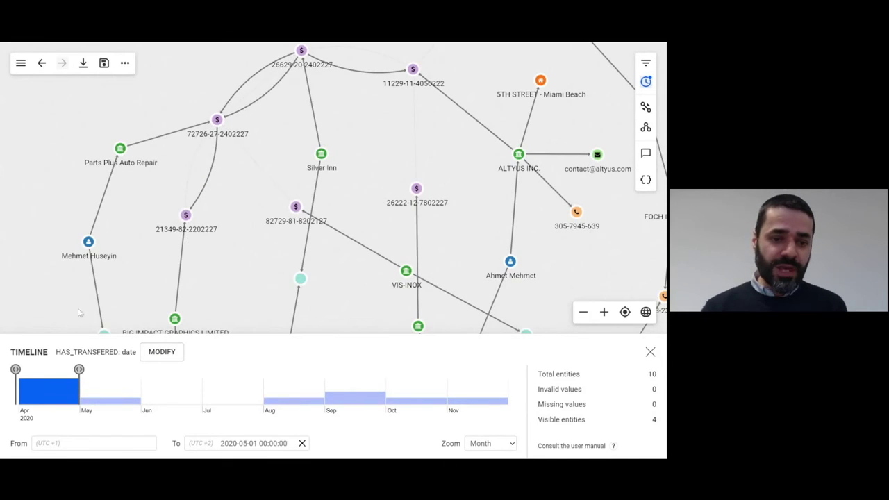
pyautogui.moveTo(79, 369); pyautogui.dragTo(507, 370)
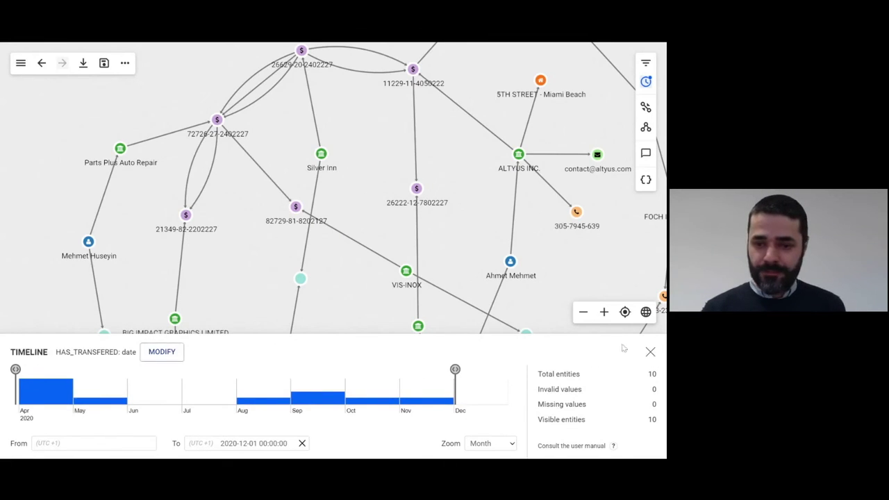
pyautogui.click(651, 352)
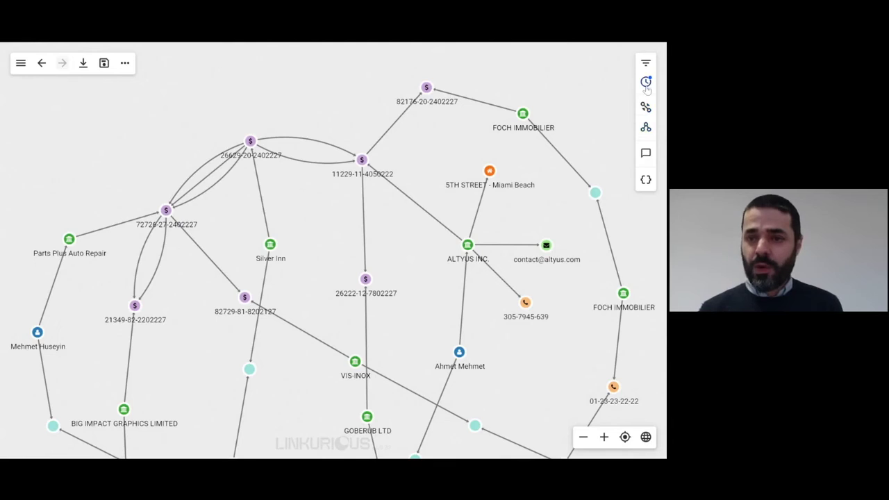
# - Select all BANK_ACCOUNT nodes, invert the selection, and remove every non-account node
pyautogui.click(646, 64)
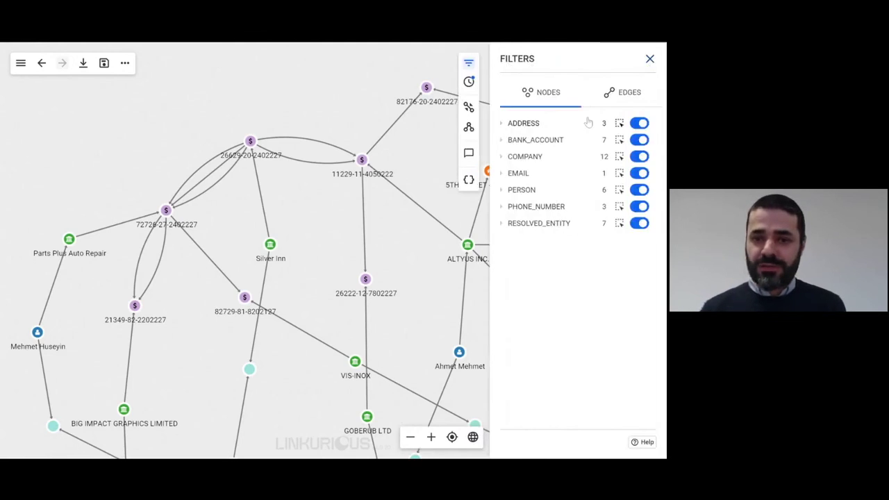
pyautogui.click(619, 141)
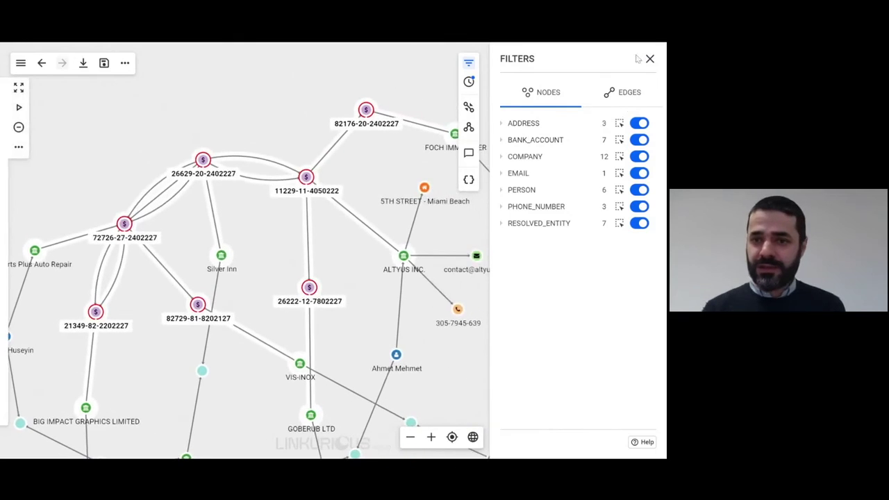
pyautogui.click(649, 59)
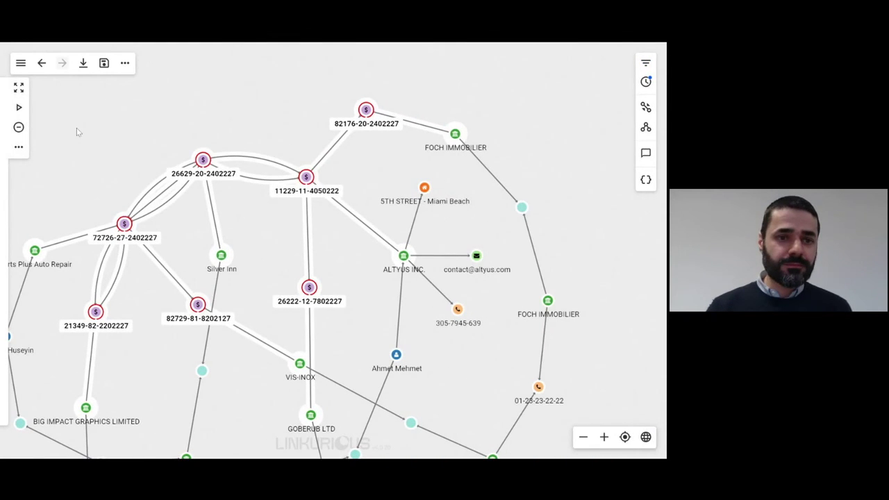
pyautogui.click(18, 147)
pyautogui.click(125, 64)
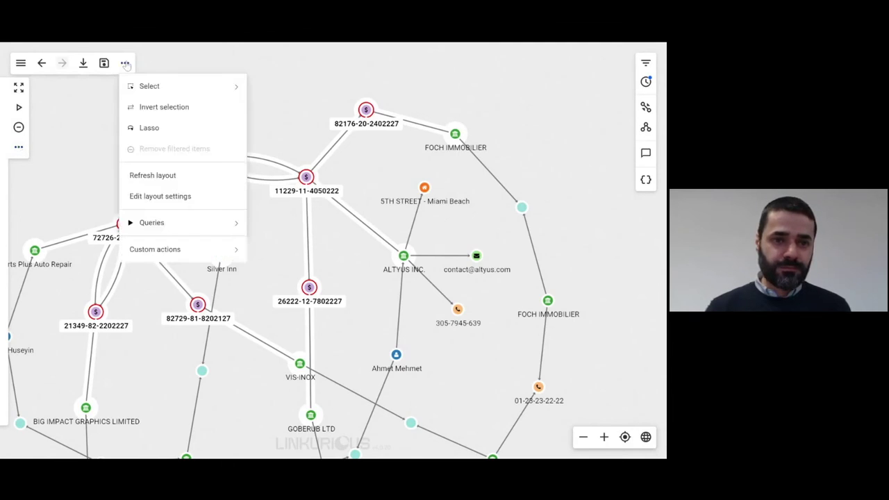
pyautogui.click(174, 110)
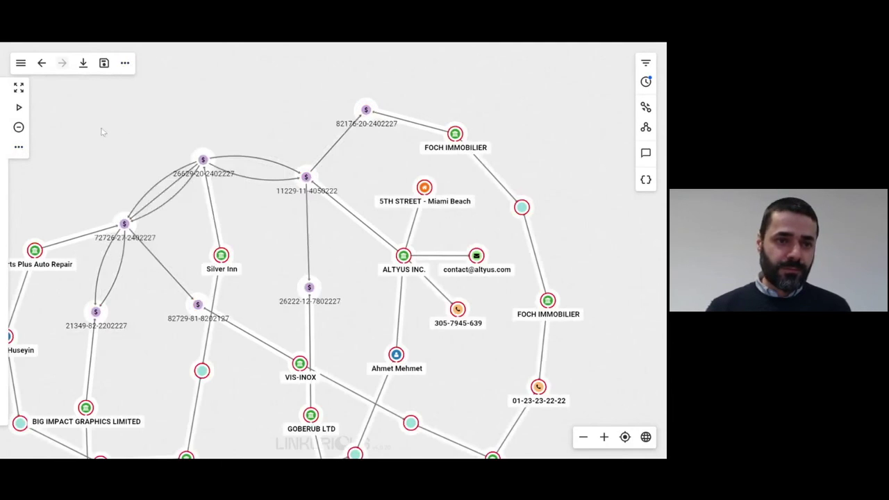
pyautogui.click(19, 127)
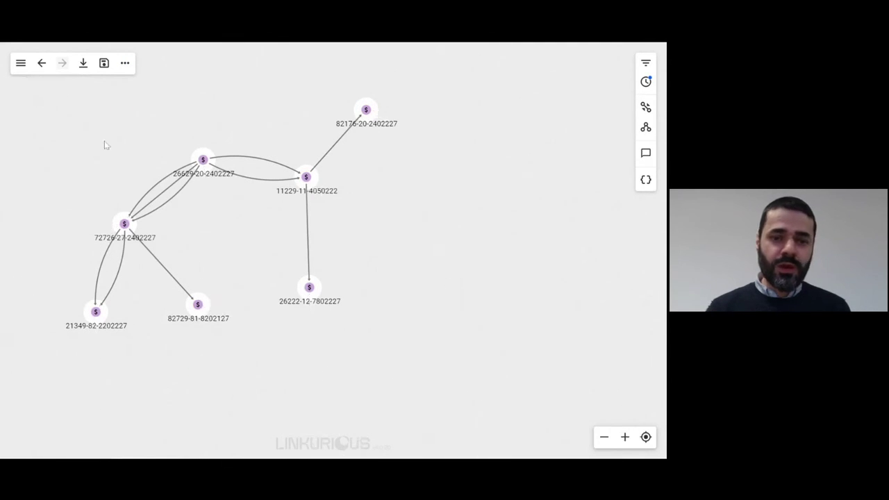
pyautogui.rightClick(224, 230)
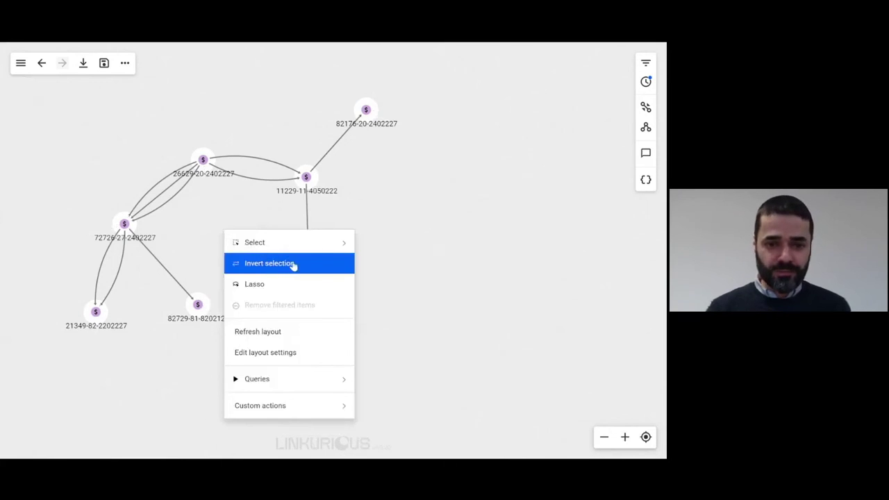
pyautogui.click(312, 355)
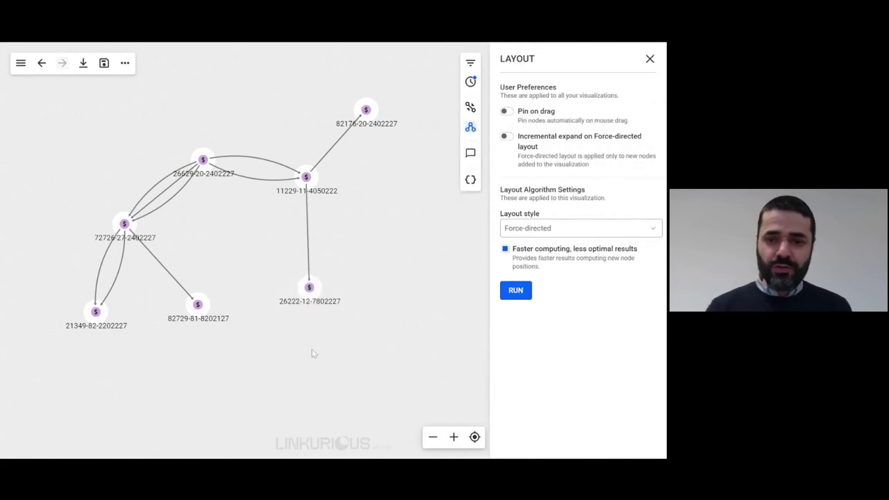
pyautogui.click(550, 230)
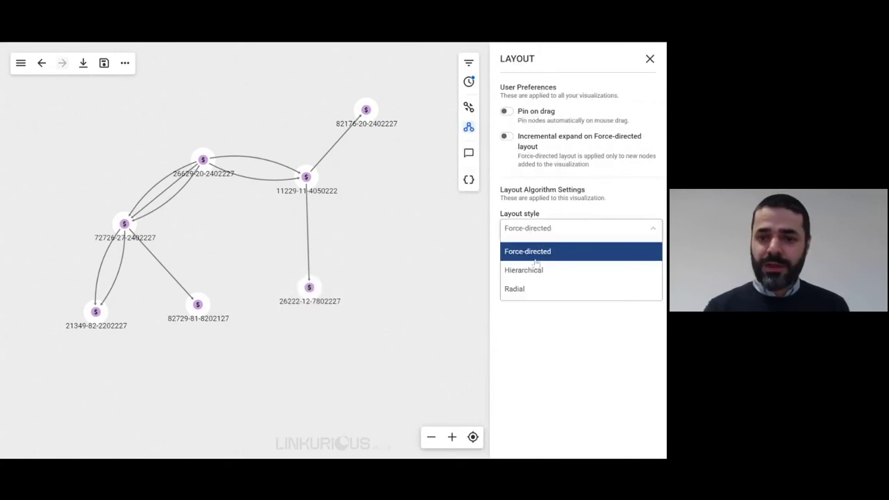
pyautogui.click(514, 396)
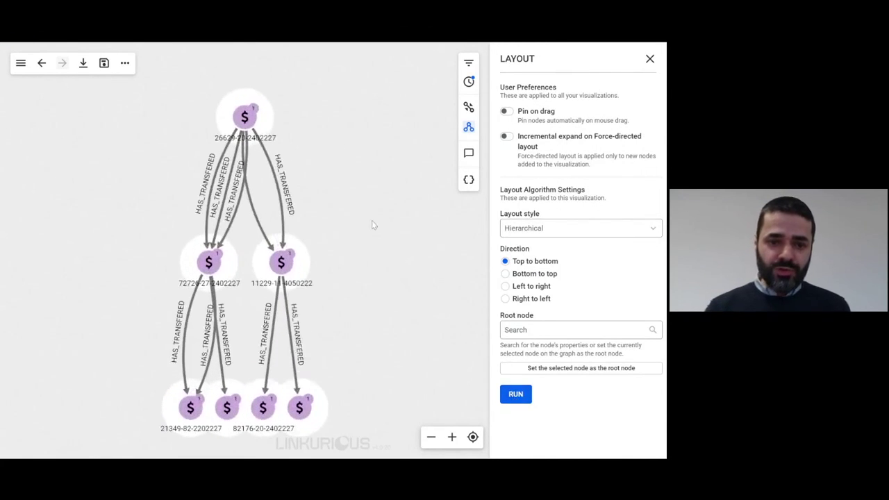
pyautogui.click(649, 59)
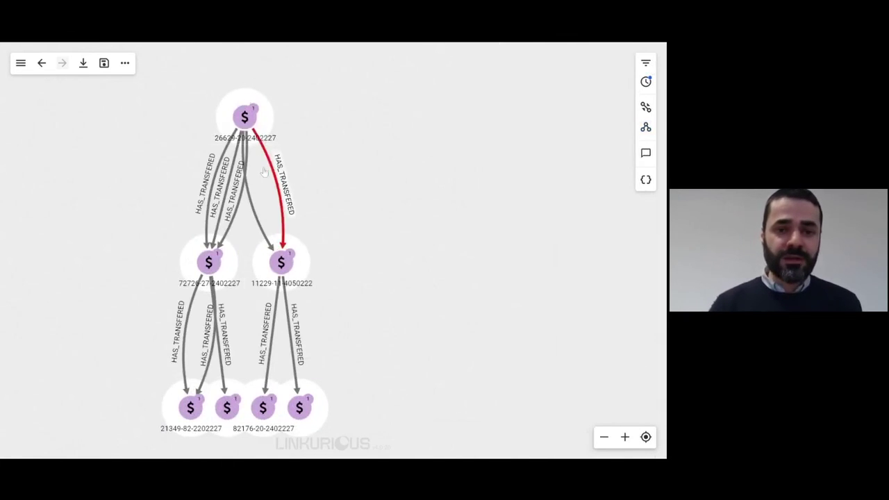
pyautogui.click(240, 124)
pyautogui.click(379, 168)
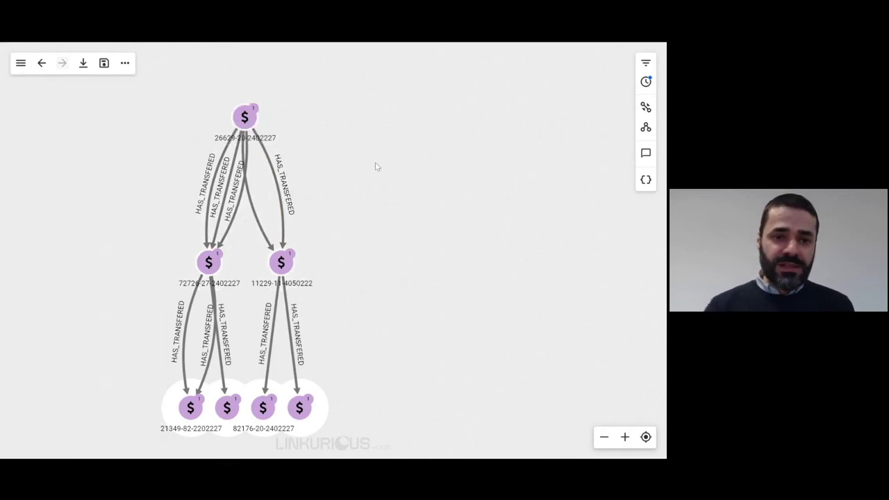
pyautogui.moveTo(381, 174); pyautogui.dragTo(417, 250)
pyautogui.doubleClick(280, 194)
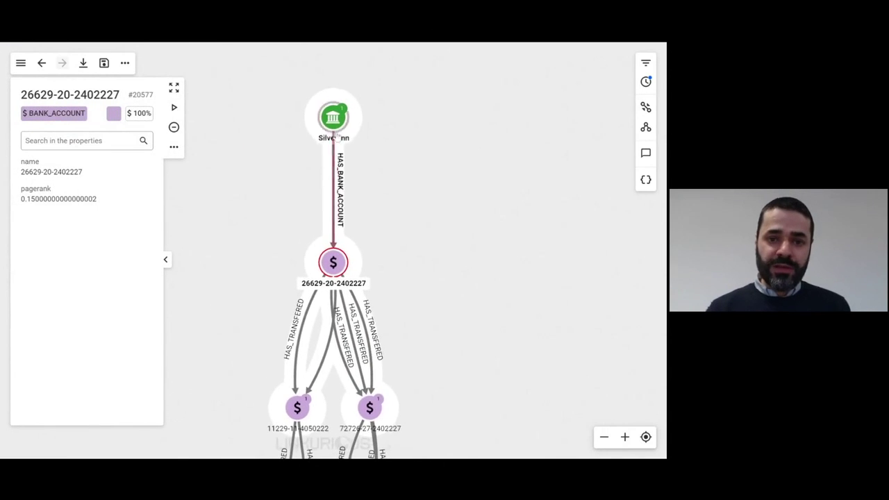
pyautogui.click(393, 183)
pyautogui.click(332, 116)
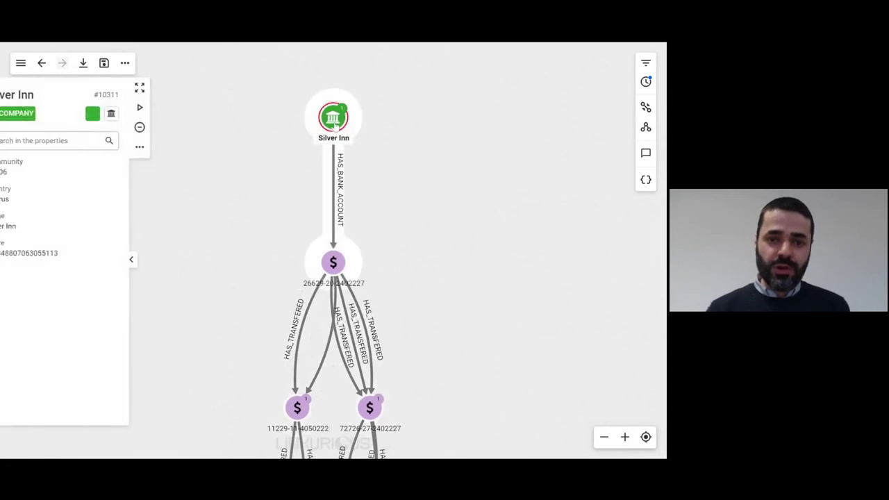
pyautogui.moveTo(472, 311); pyautogui.dragTo(489, 236)
pyautogui.click(361, 187)
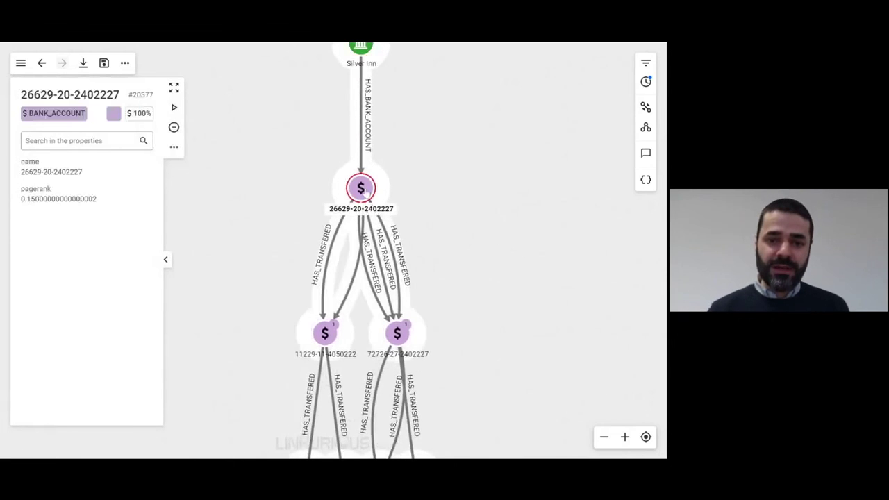
pyautogui.click(328, 334)
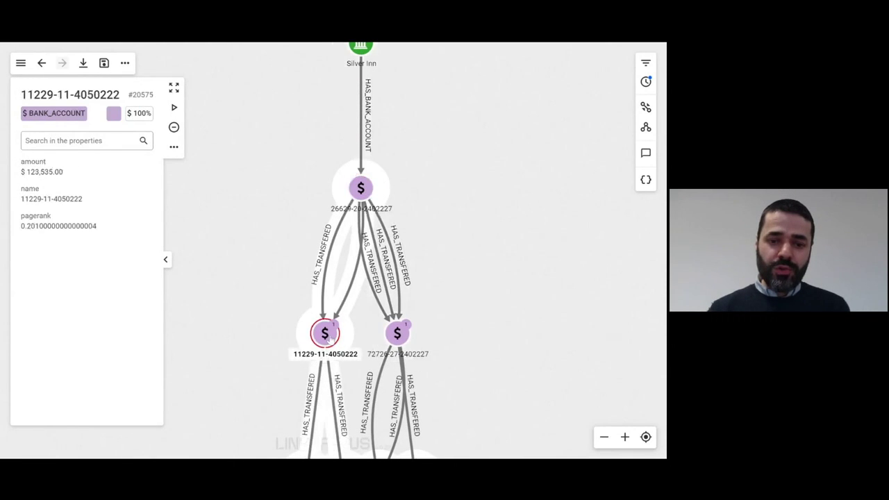
pyautogui.click(398, 333)
pyautogui.moveTo(512, 363); pyautogui.dragTo(523, 107)
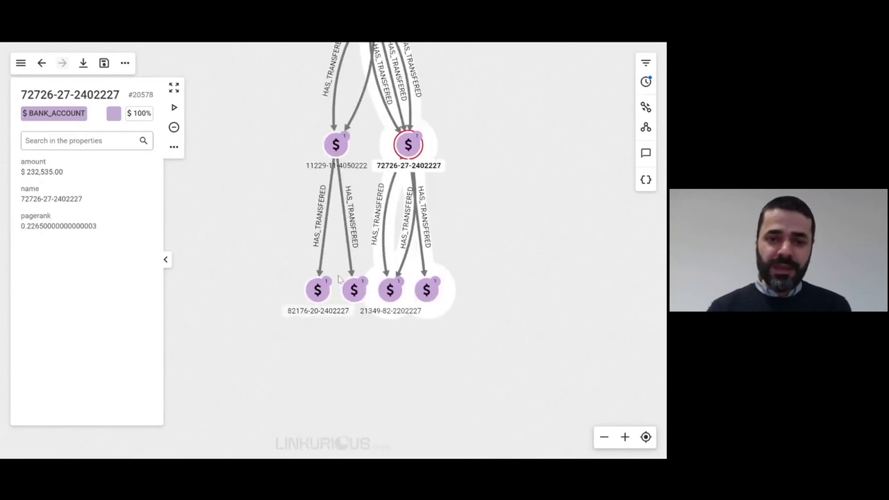
pyautogui.click(318, 290)
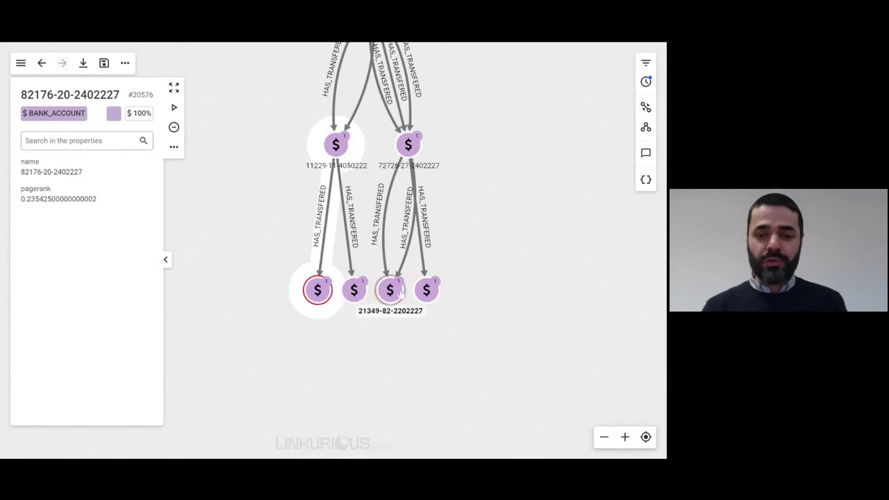
pyautogui.click(469, 292)
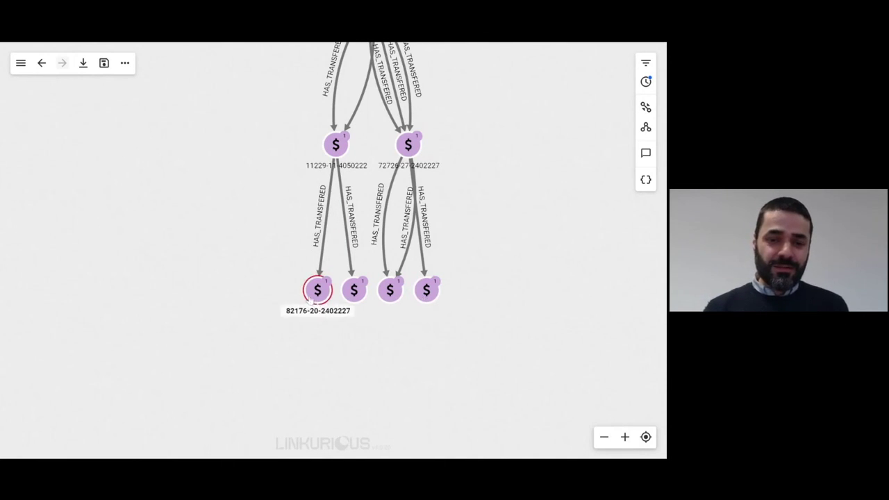
pyautogui.moveTo(484, 284); pyautogui.dragTo(496, 330)
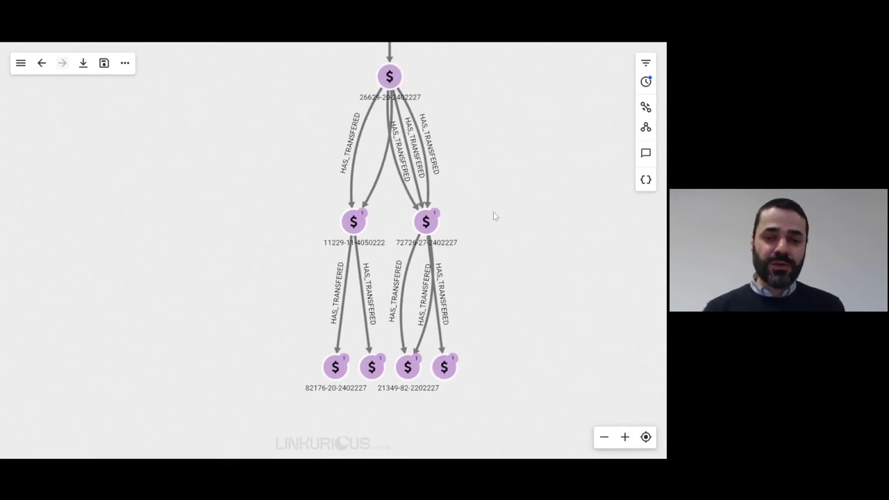
pyautogui.moveTo(494, 212); pyautogui.dragTo(499, 283)
pyautogui.moveTo(502, 139); pyautogui.dragTo(507, 236)
pyautogui.moveTo(511, 284); pyautogui.dragTo(505, 242)
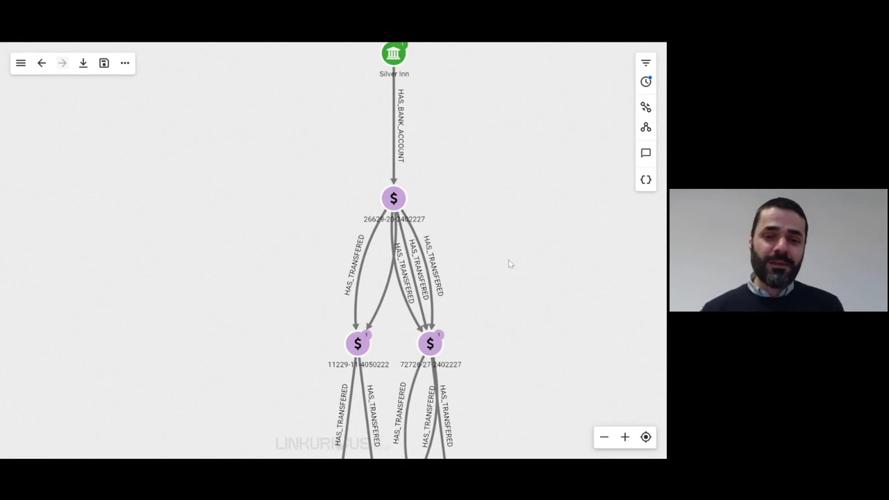